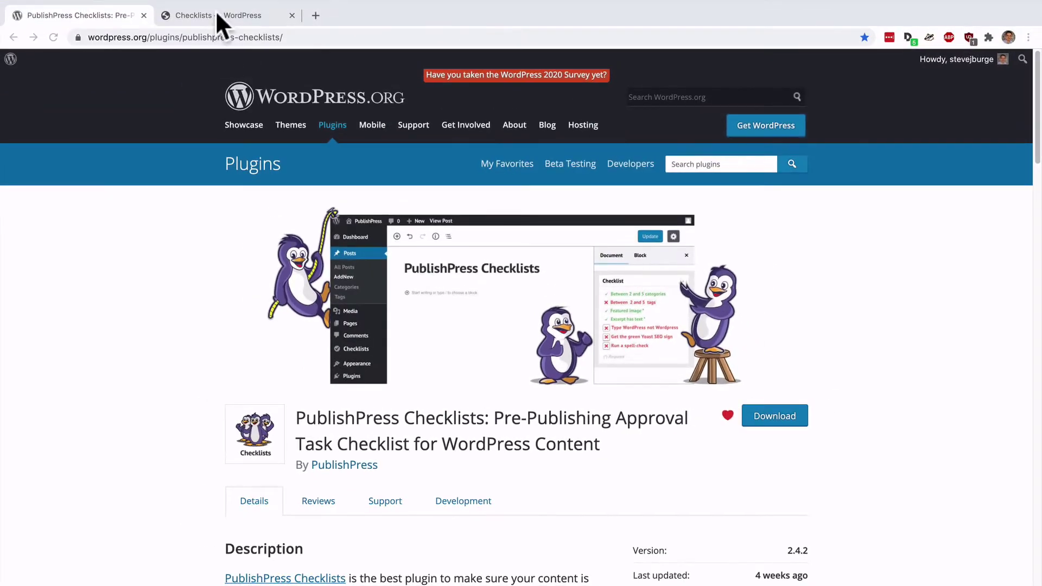
Switch to the Checklists tab and scroll the post task list down to Alt text for all images
{"action": "left_click", "coordinate": [216, 15]}
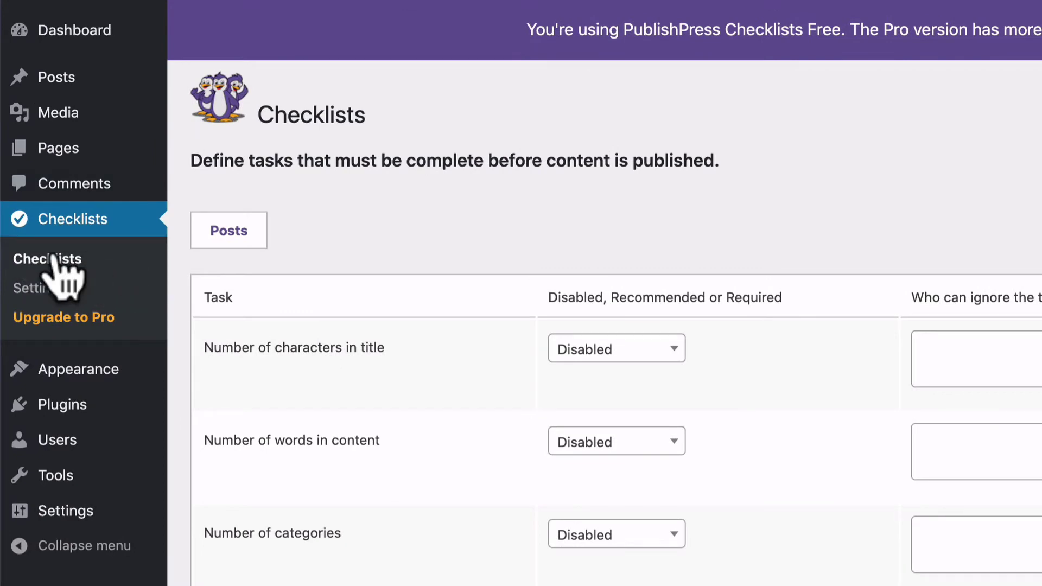
{"action": "scroll", "coordinate": [369, 348], "scroll_direction": "down", "scroll_amount": 2}
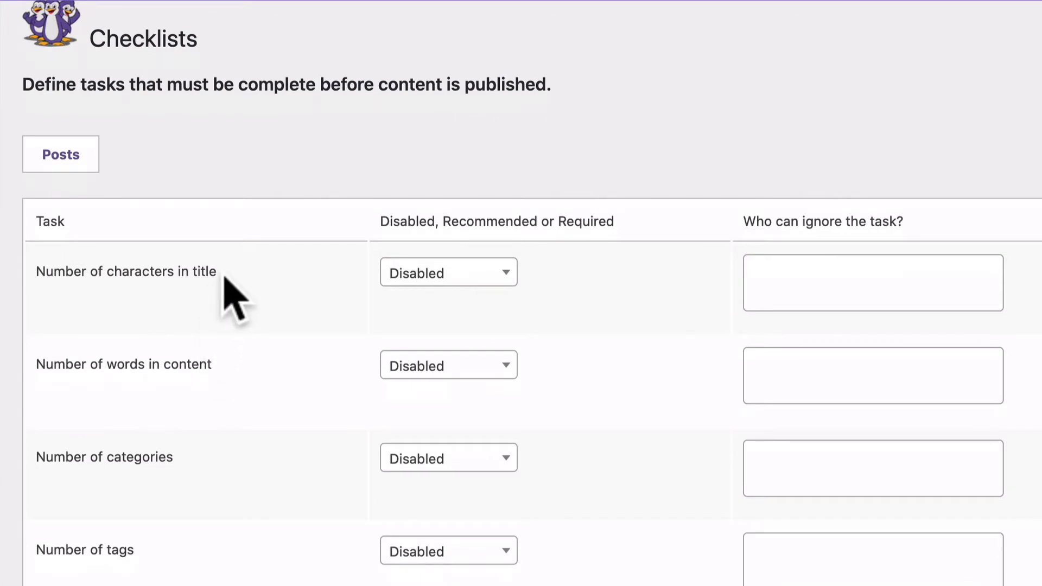
{"action": "left_click_drag", "start_coordinate": [217, 272], "coordinate": [36, 272]}
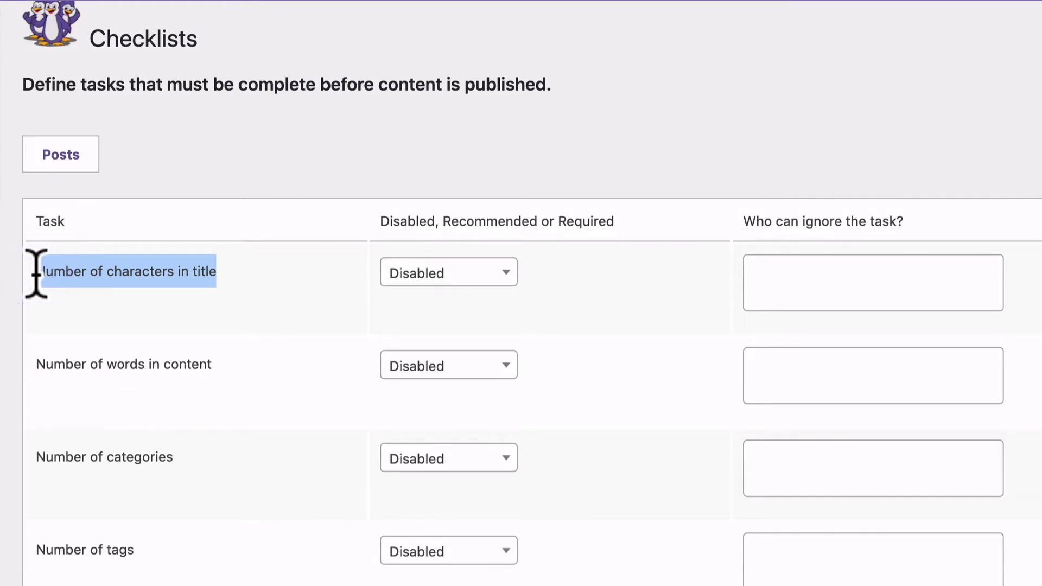
{"action": "left_click_drag", "start_coordinate": [36, 364], "coordinate": [266, 377]}
{"action": "scroll", "coordinate": [271, 396], "scroll_direction": "down", "scroll_amount": 2}
{"action": "left_click_drag", "start_coordinate": [174, 404], "coordinate": [48, 414]}
{"action": "left_click_drag", "start_coordinate": [35, 497], "coordinate": [144, 499]}
{"action": "scroll", "coordinate": [144, 499], "scroll_direction": "down", "scroll_amount": 1}
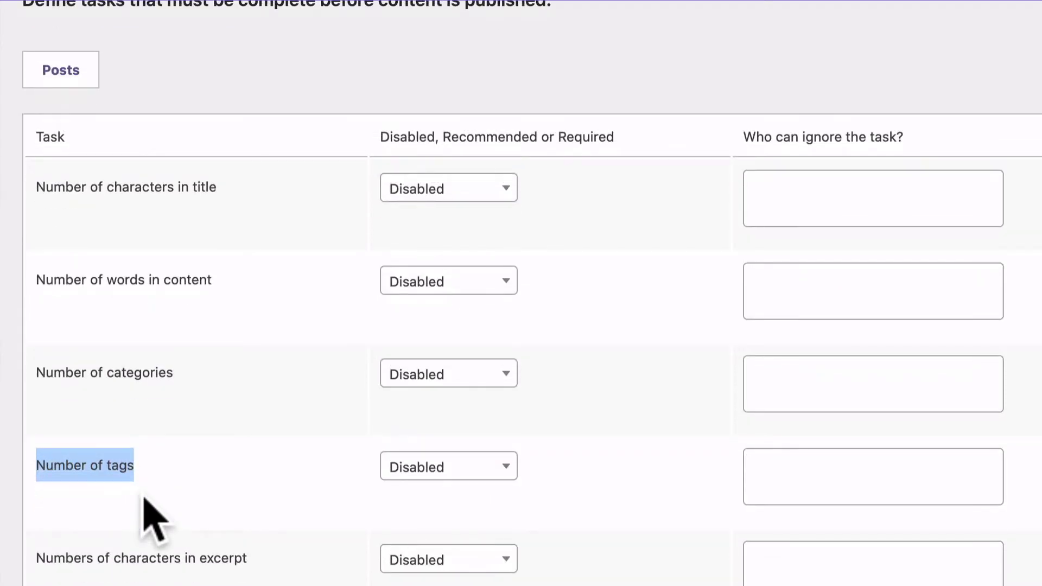
{"action": "scroll", "coordinate": [144, 498], "scroll_direction": "down", "scroll_amount": 8}
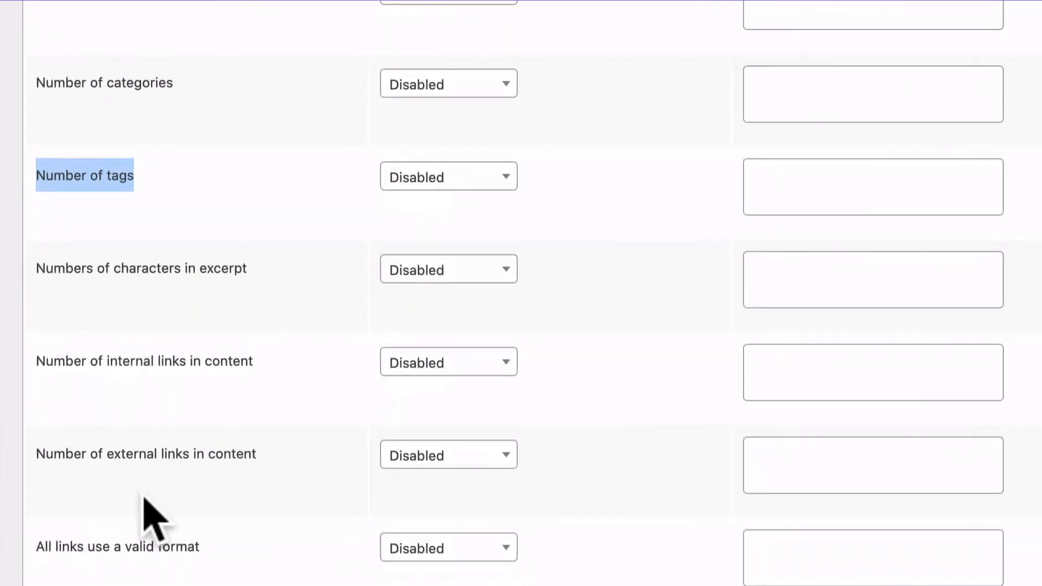
{"action": "scroll", "coordinate": [144, 497], "scroll_direction": "down", "scroll_amount": 3}
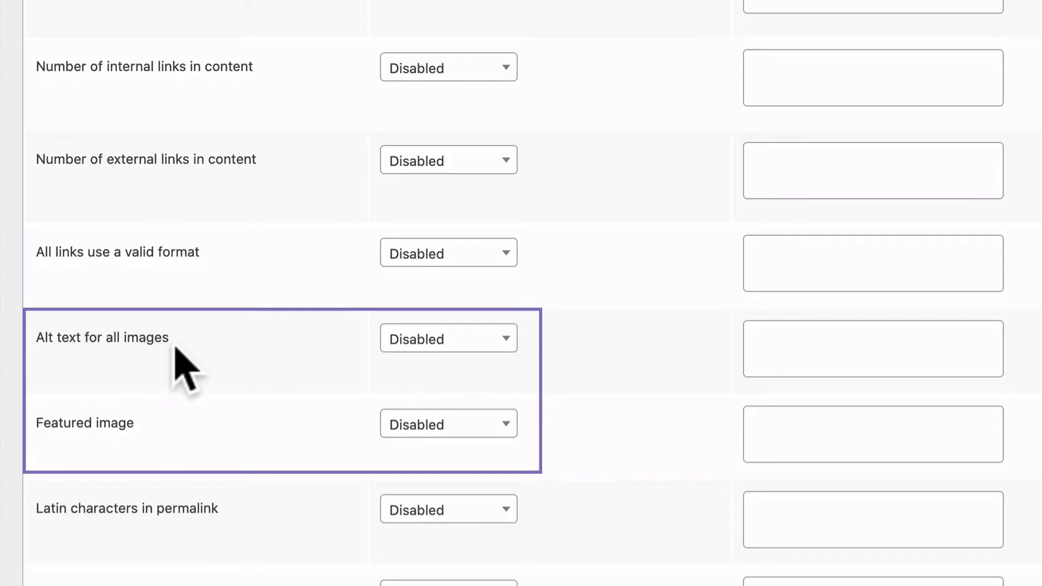
{"action": "left_click_drag", "start_coordinate": [173, 350], "coordinate": [35, 346]}
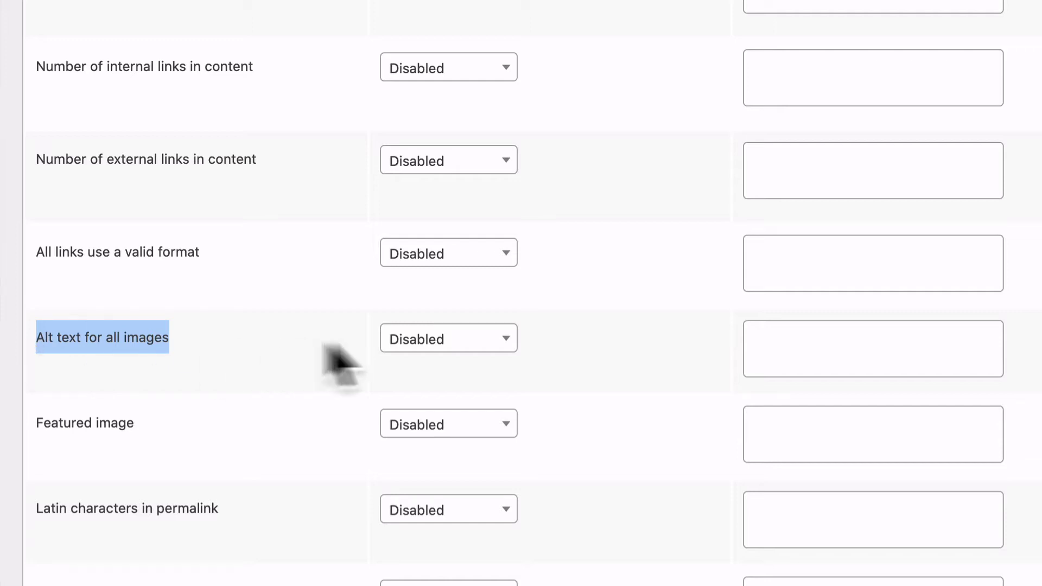
Set Alt text for all images and Featured image to Required and save the Checklists settings
{"action": "left_click", "coordinate": [429, 340]}
{"action": "left_click", "coordinate": [440, 492]}
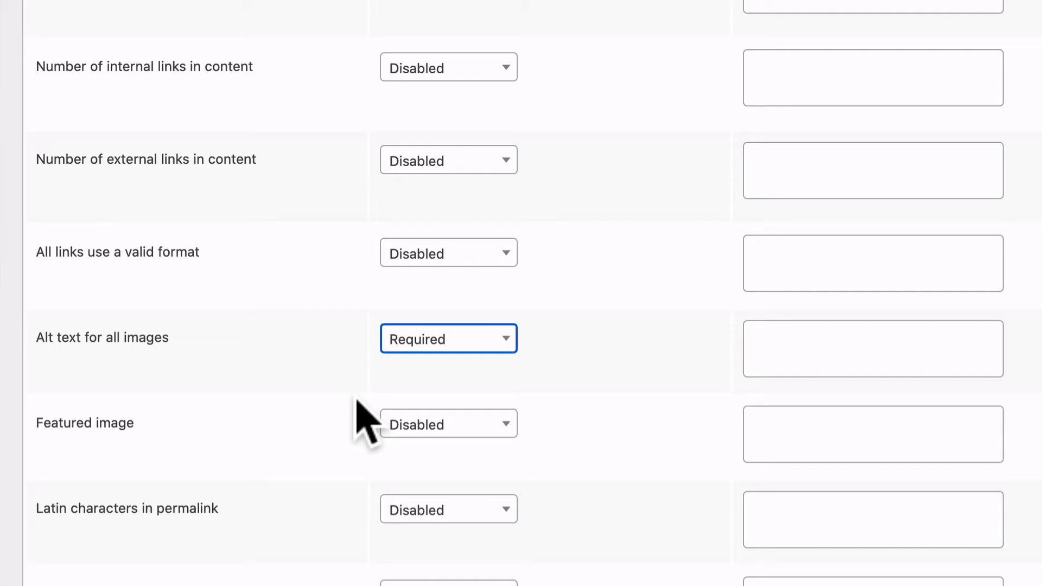
{"action": "left_click", "coordinate": [430, 425]}
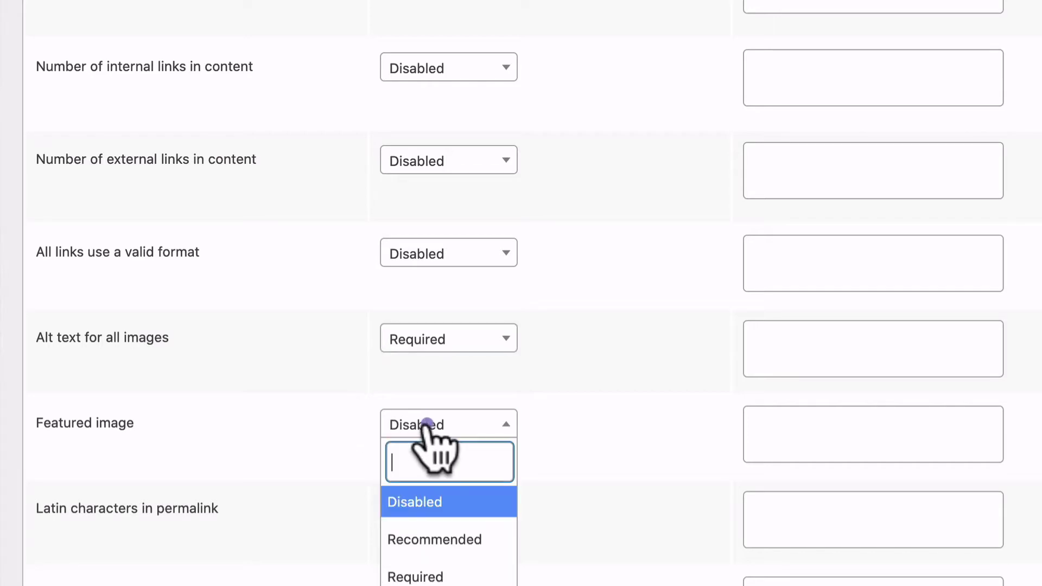
{"action": "scroll", "coordinate": [432, 438], "scroll_direction": "down", "scroll_amount": 1}
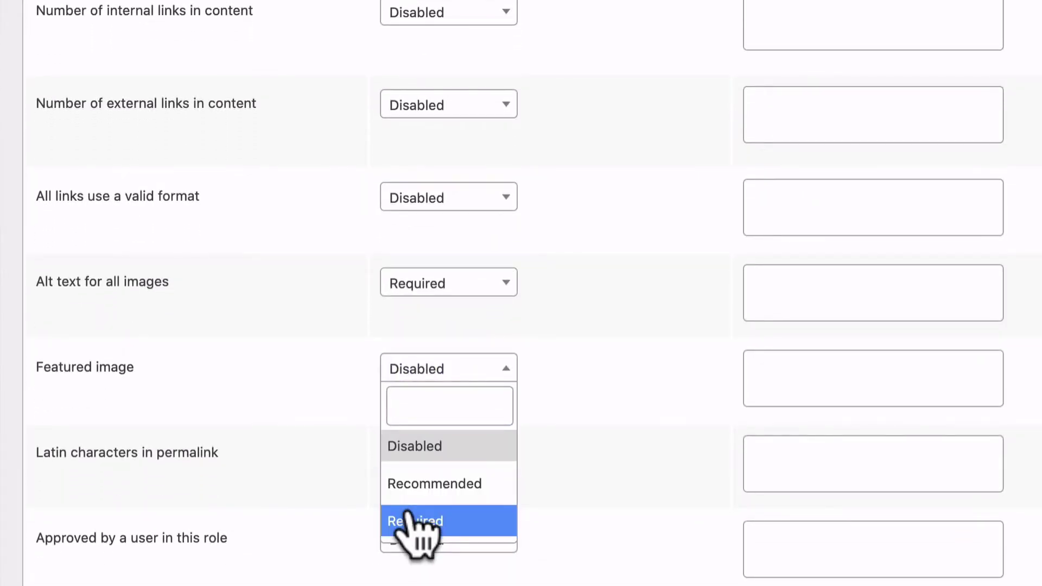
{"action": "left_click", "coordinate": [411, 516]}
{"action": "scroll", "coordinate": [320, 450], "scroll_direction": "down", "scroll_amount": 5}
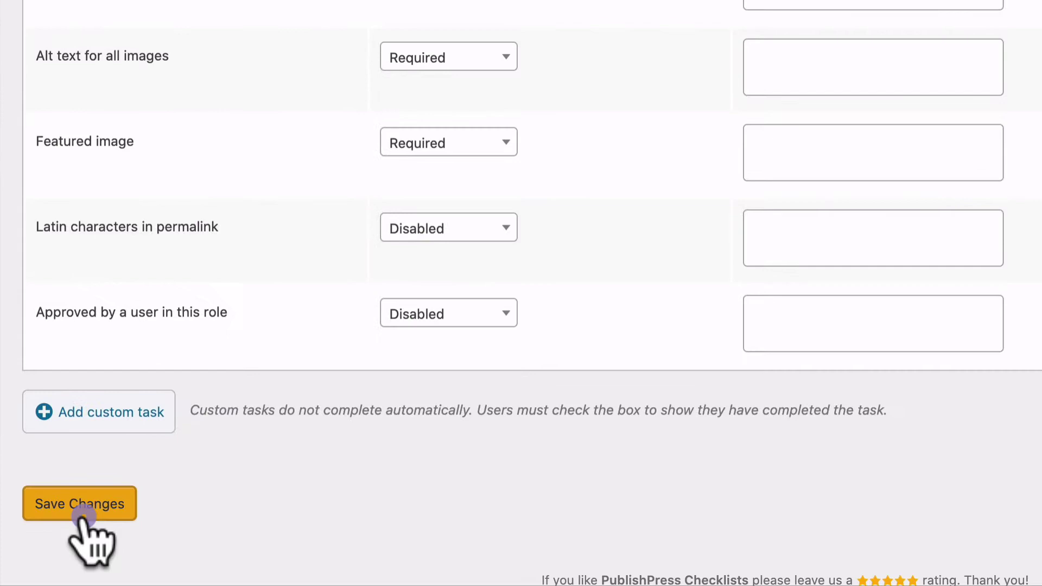
{"action": "left_click", "coordinate": [82, 511]}
{"action": "scroll", "coordinate": [80, 520], "scroll_direction": "down", "scroll_amount": 10}
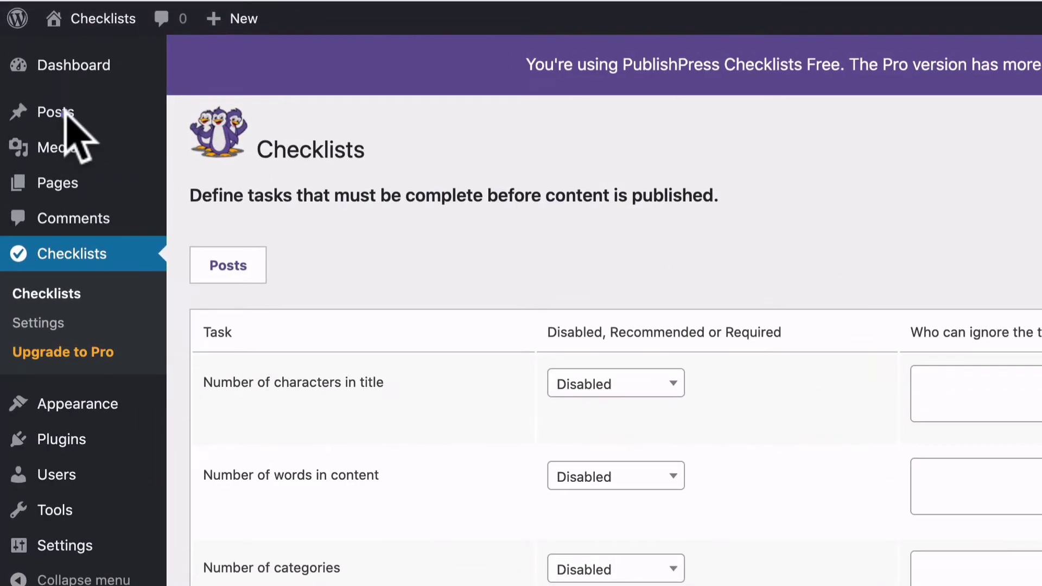
Start a new post via Posts > Add New and note its unmet Featured image requirement
{"action": "mouse_move", "coordinate": [40, 113]}
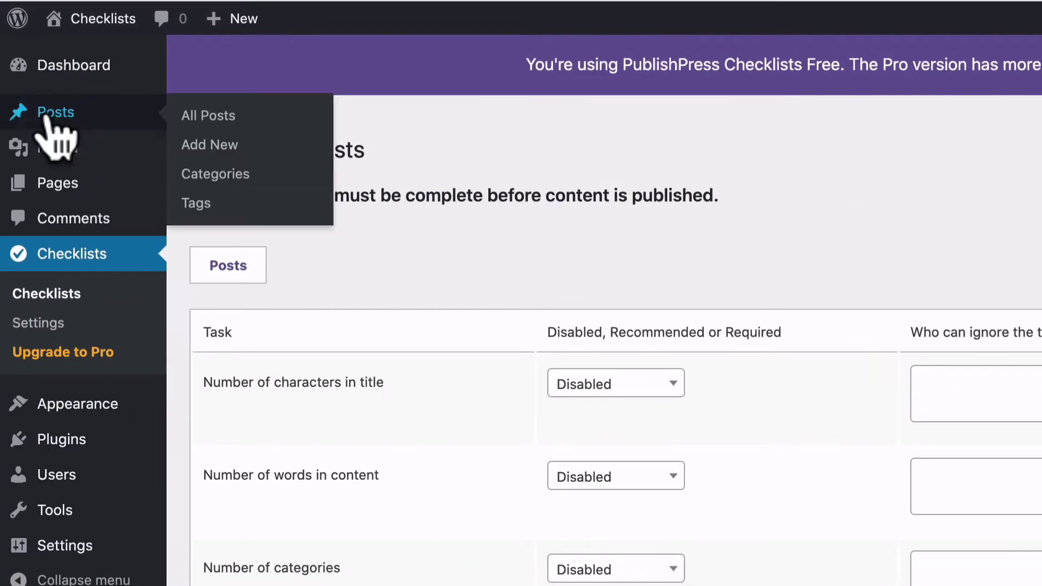
{"action": "left_click", "coordinate": [218, 154]}
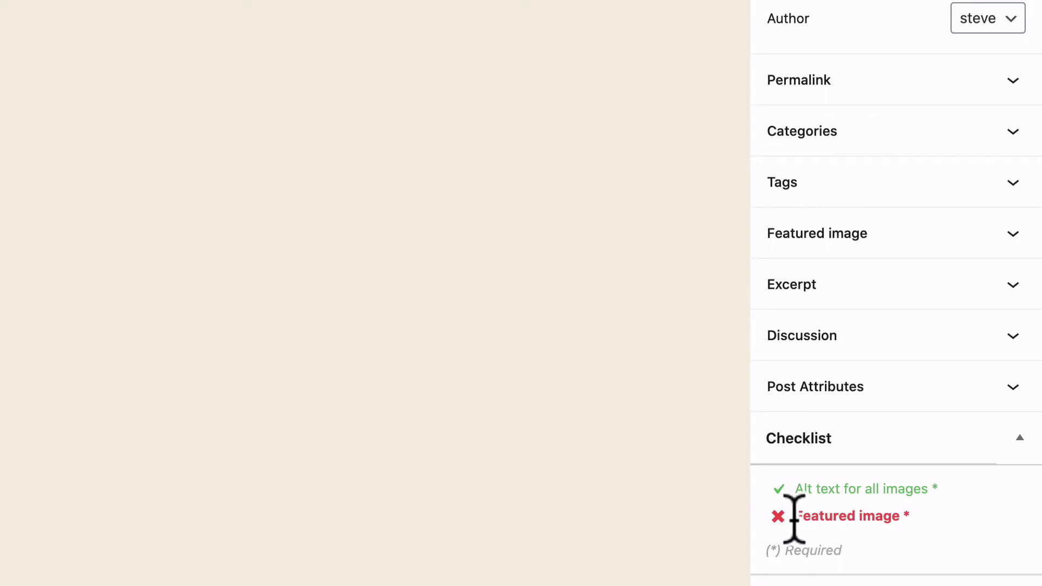
{"action": "left_click_drag", "start_coordinate": [793, 516], "coordinate": [912, 517]}
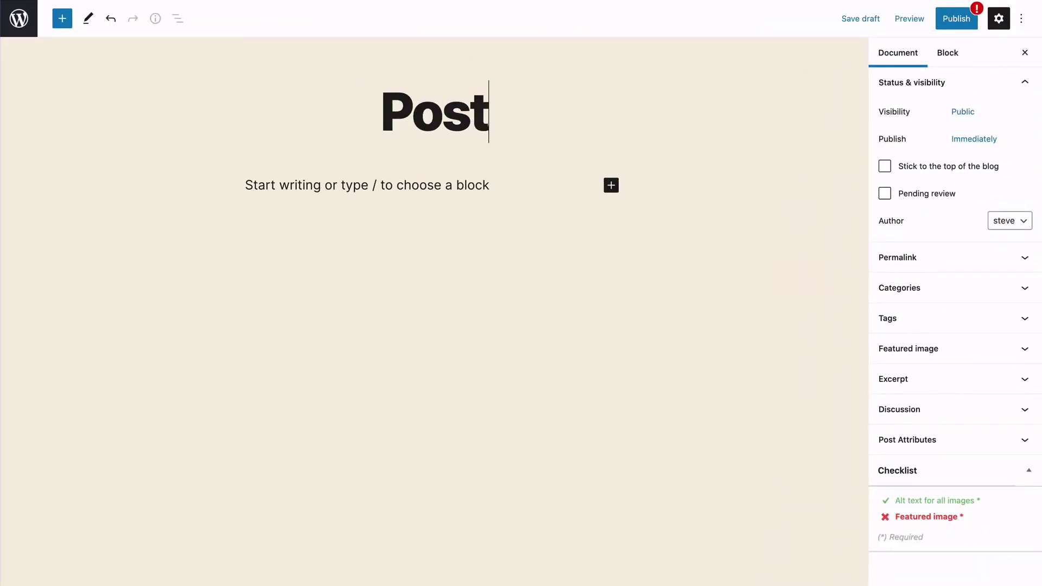
Title the post 'Post with images' and insert the people-at-laptop photo from the Media Library
{"action": "type", "text": " images"}
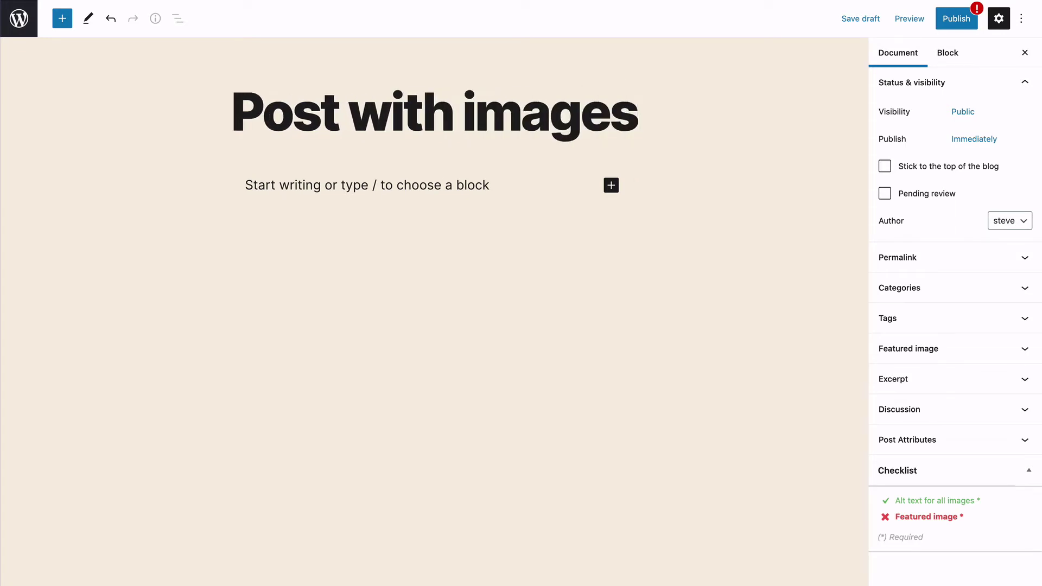
{"action": "left_click", "coordinate": [611, 185]}
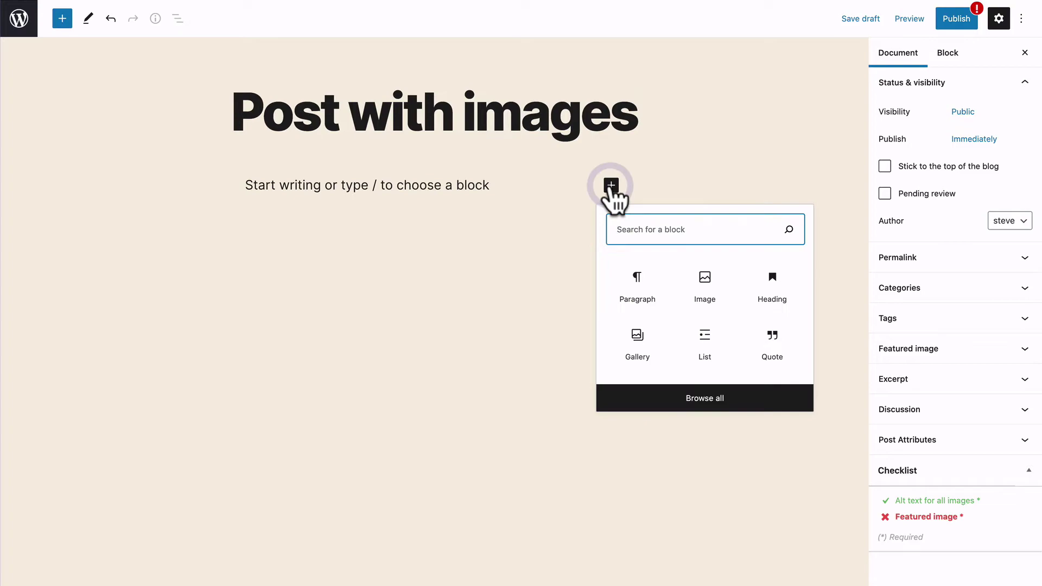
{"action": "left_click", "coordinate": [710, 301]}
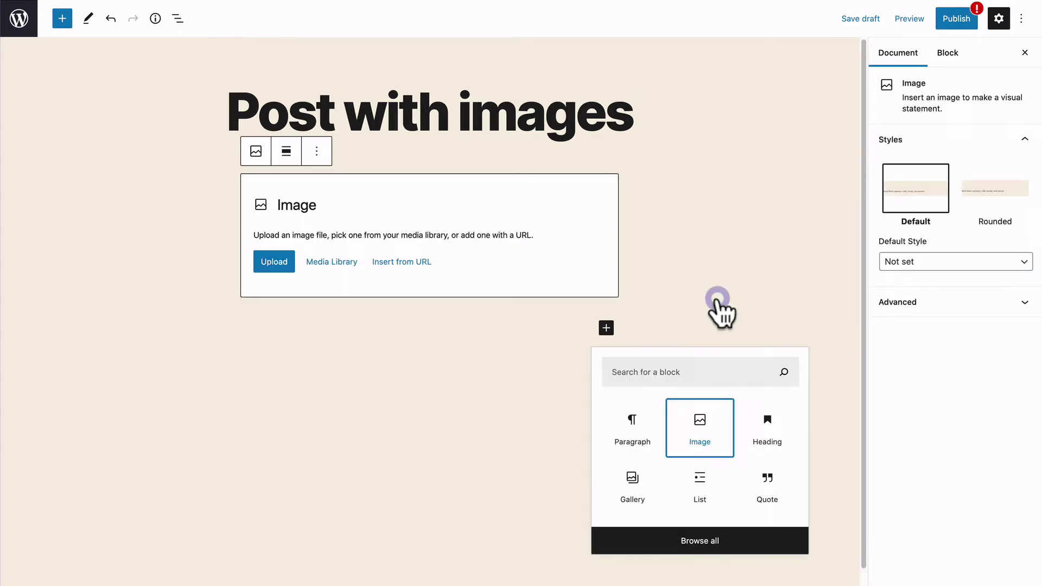
{"action": "left_click", "coordinate": [346, 268]}
{"action": "left_click", "coordinate": [265, 172]}
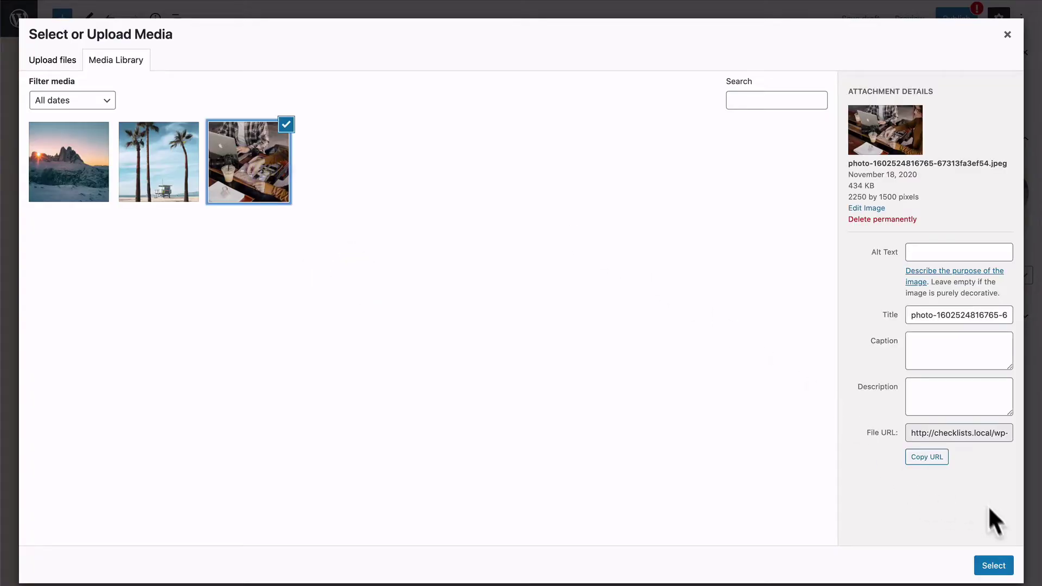
{"action": "left_click", "coordinate": [993, 564]}
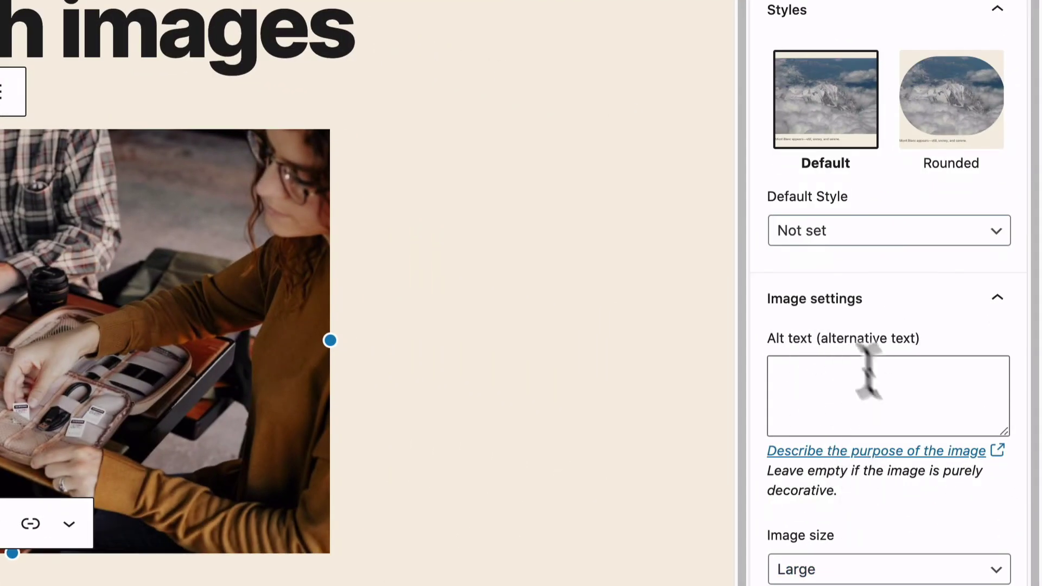
{"action": "scroll", "coordinate": [815, 147], "scroll_direction": "up", "scroll_amount": 2}
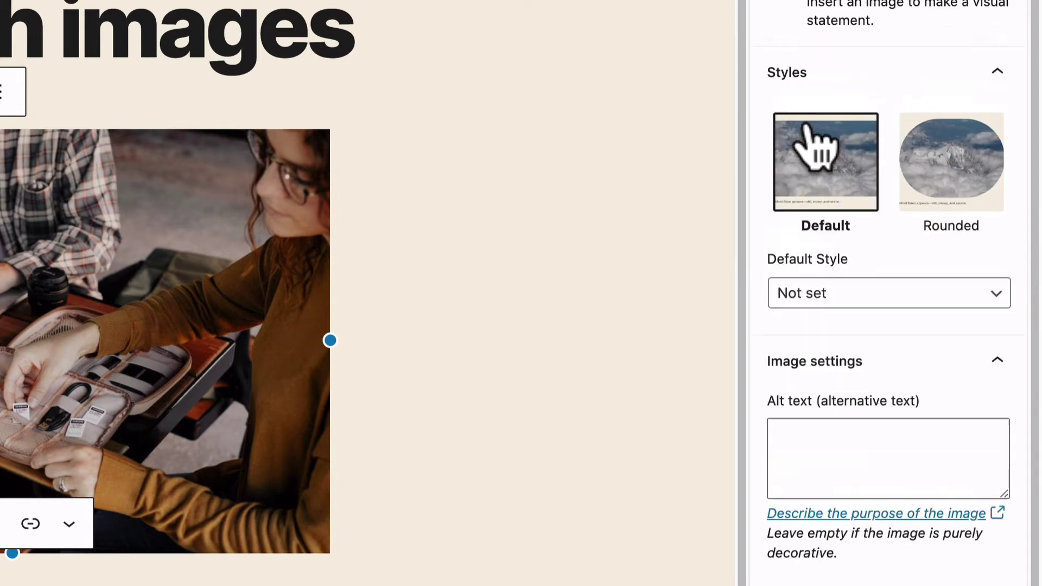
{"action": "left_click", "coordinate": [795, 76]}
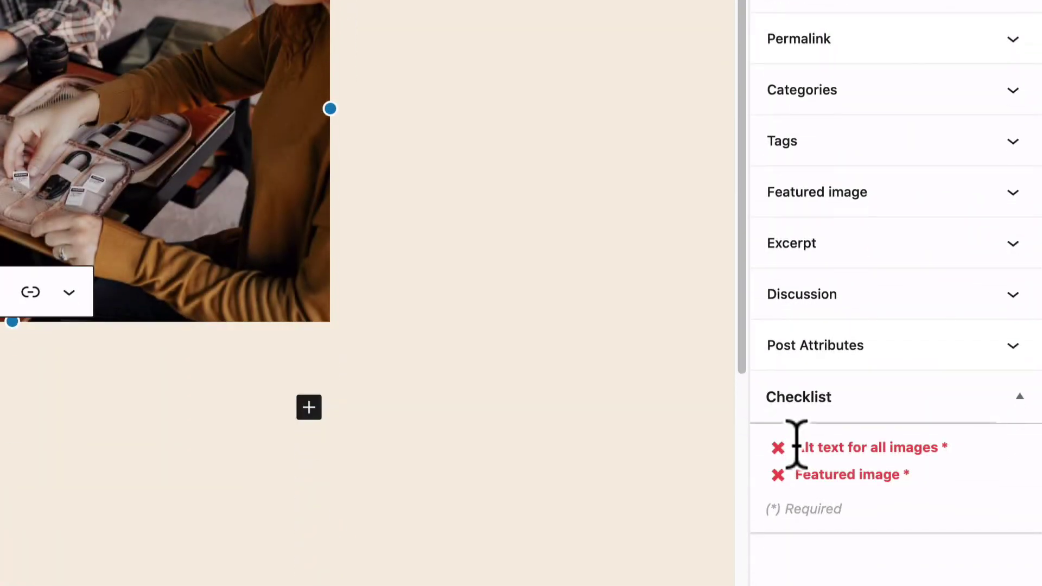
{"action": "left_click_drag", "start_coordinate": [797, 444], "coordinate": [959, 454]}
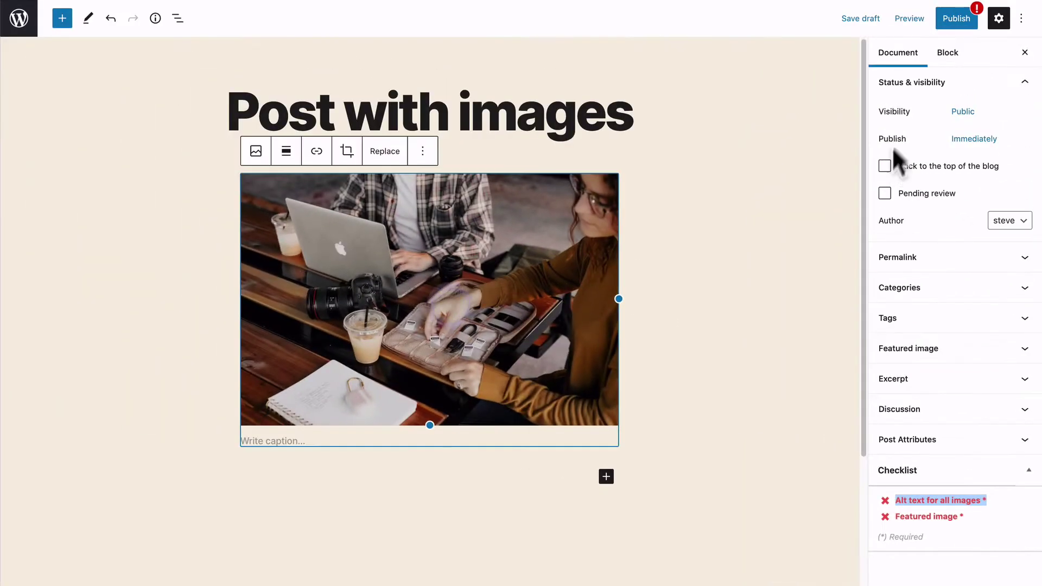
Give the photo alt text describing two people working in a coffee shop
{"action": "left_click", "coordinate": [945, 54]}
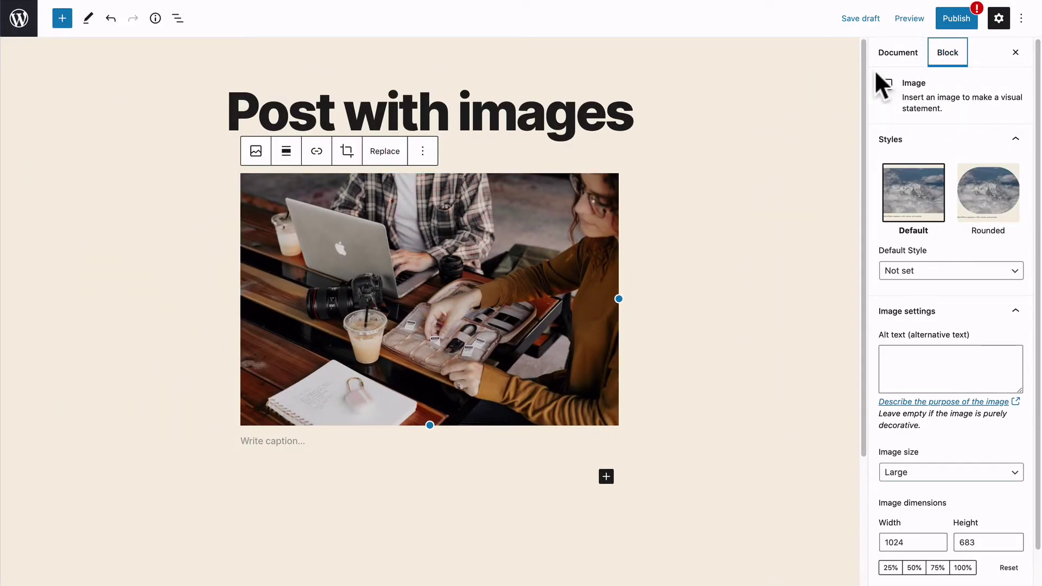
{"action": "left_click", "coordinate": [927, 359]}
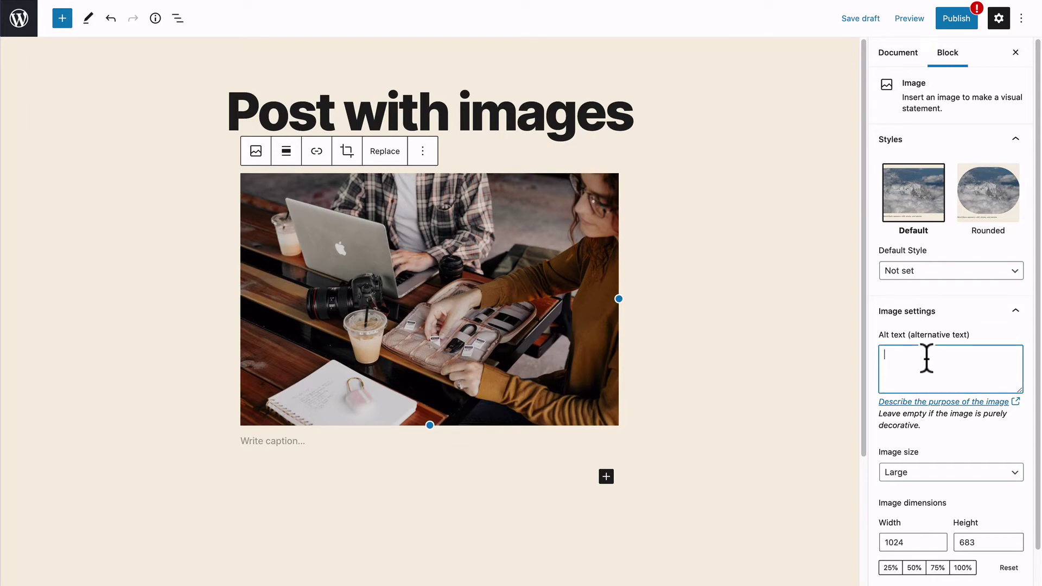
{"action": "type", "text": "This is a po"}
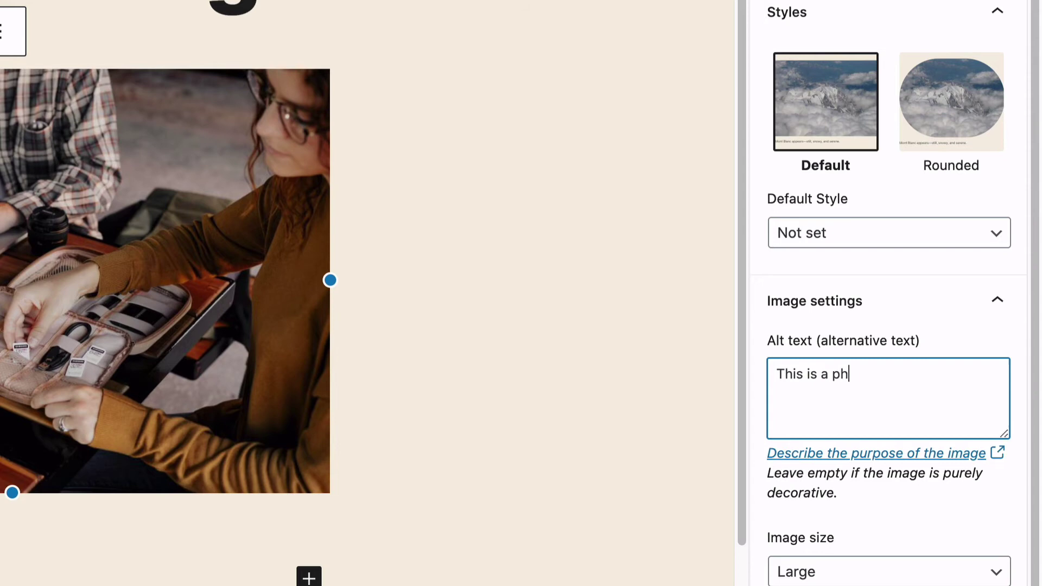
{"action": "type", "text": "oto of two peop"}
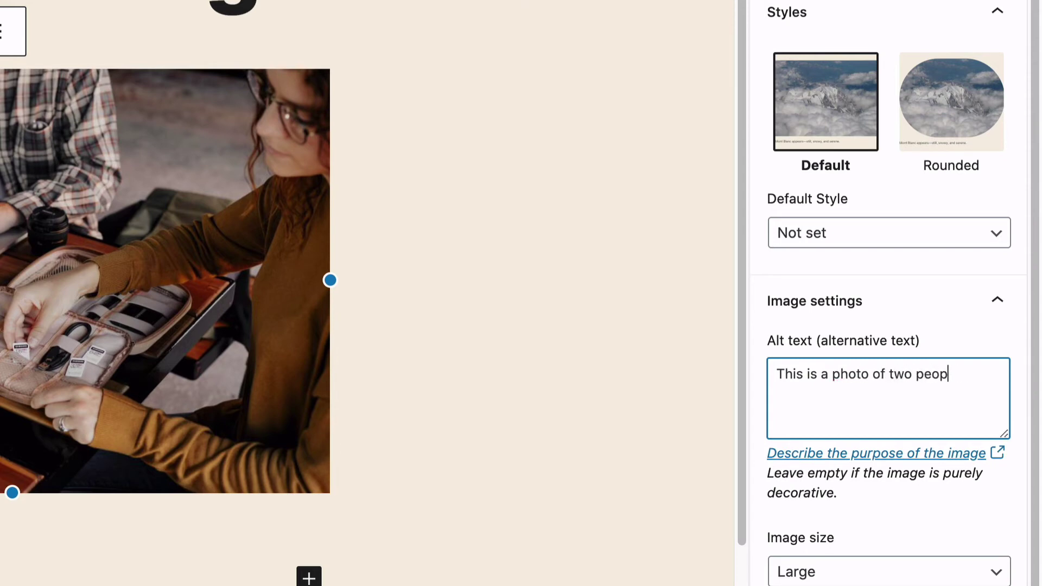
{"action": "type", "text": "le working in "}
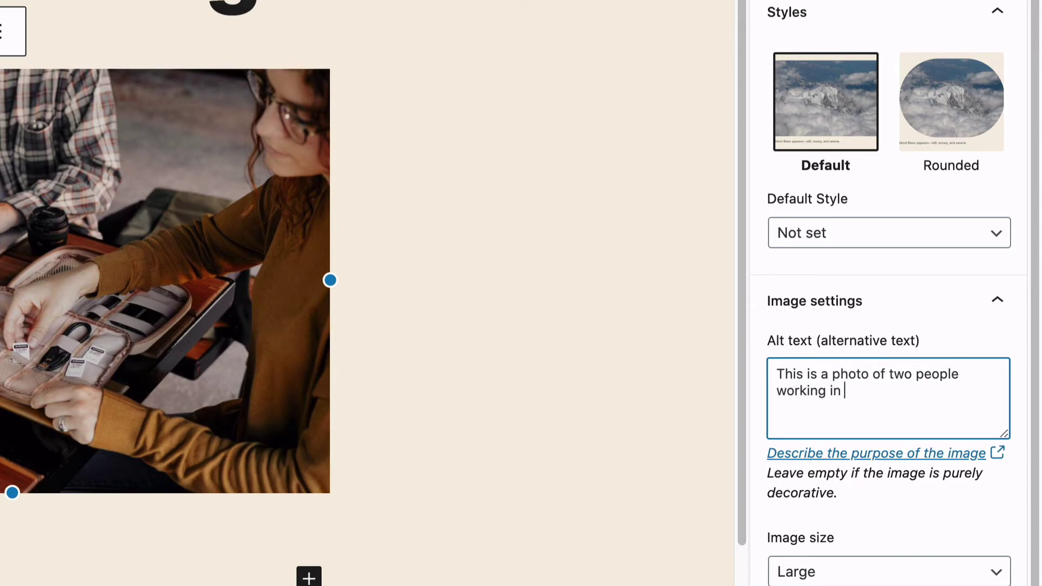
{"action": "type", "text": "a cc"}
{"action": "key", "text": "BackSpace"}
{"action": "key", "text": "BackSpace"}
{"action": "type", "text": "coffee shop"}
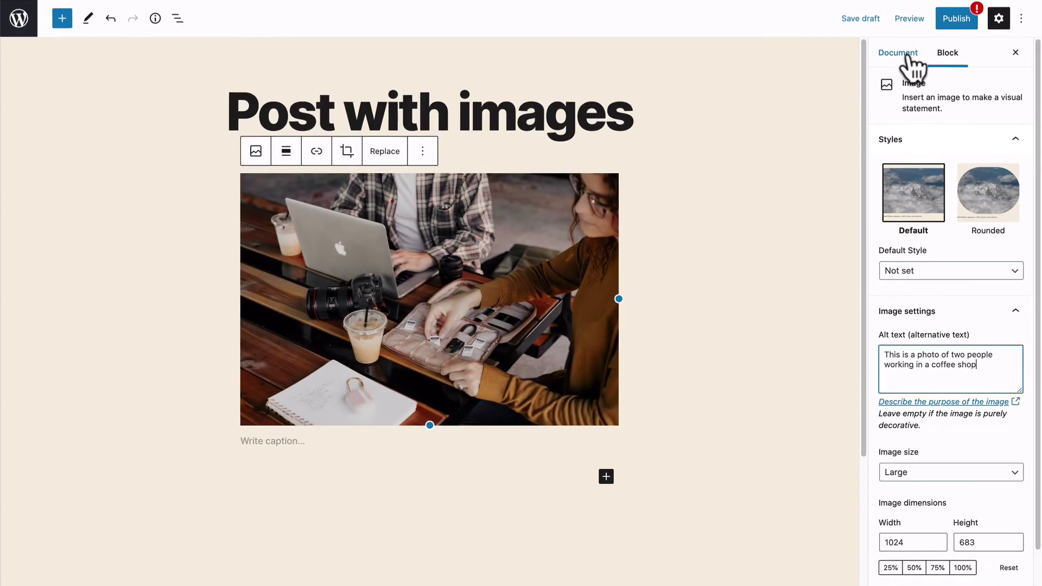
{"action": "left_click", "coordinate": [899, 53]}
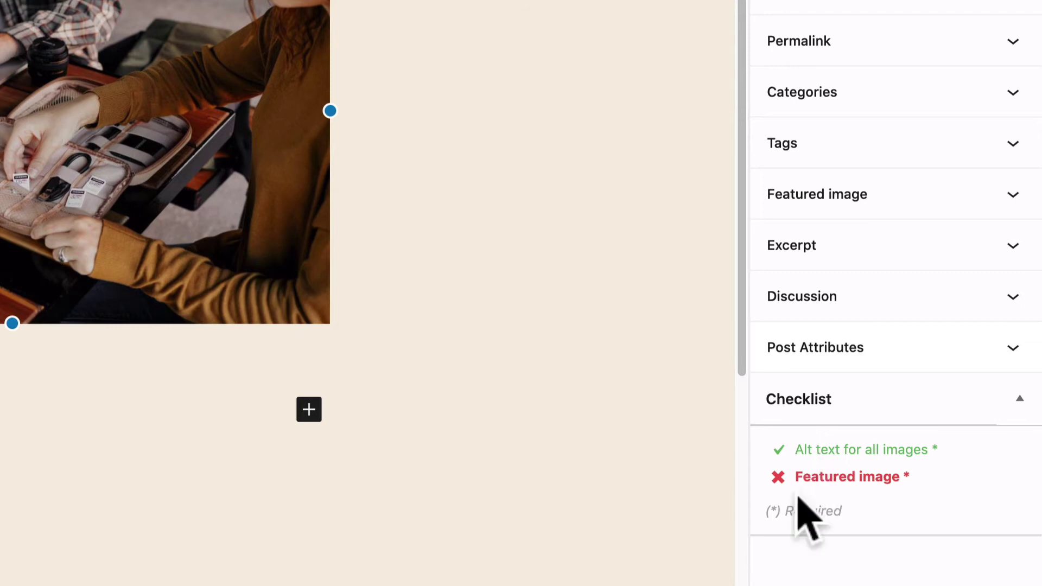
Set the palm-tree beach photo from the Media Library as the featured image
{"action": "left_click", "coordinate": [786, 197]}
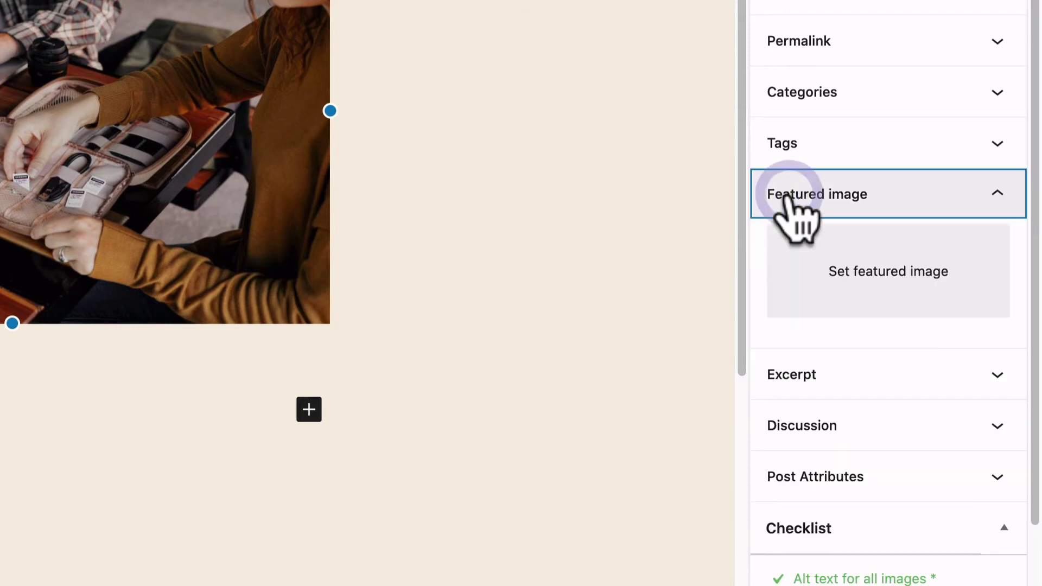
{"action": "left_click", "coordinate": [851, 263]}
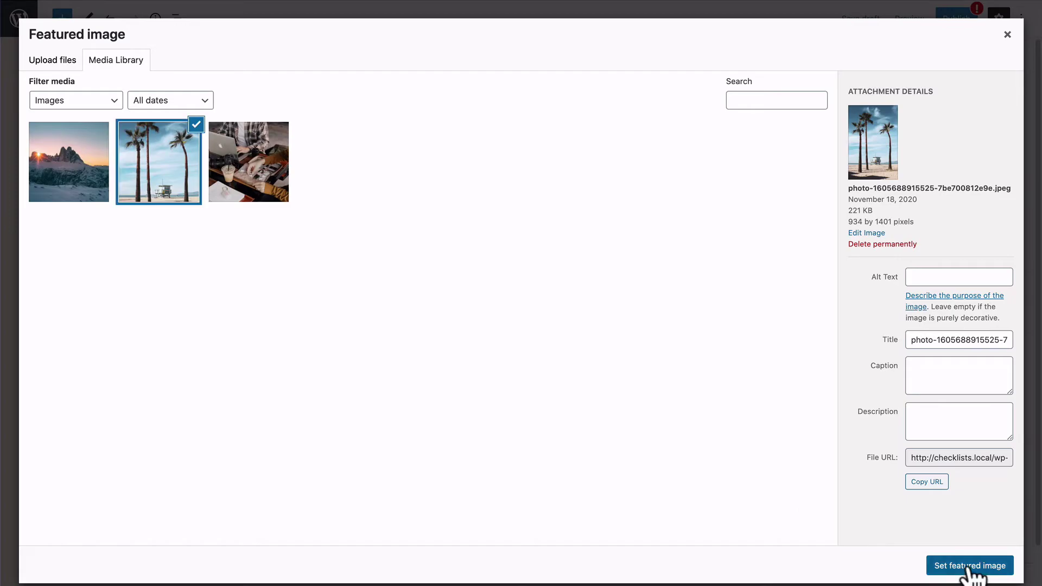
{"action": "left_click", "coordinate": [939, 567]}
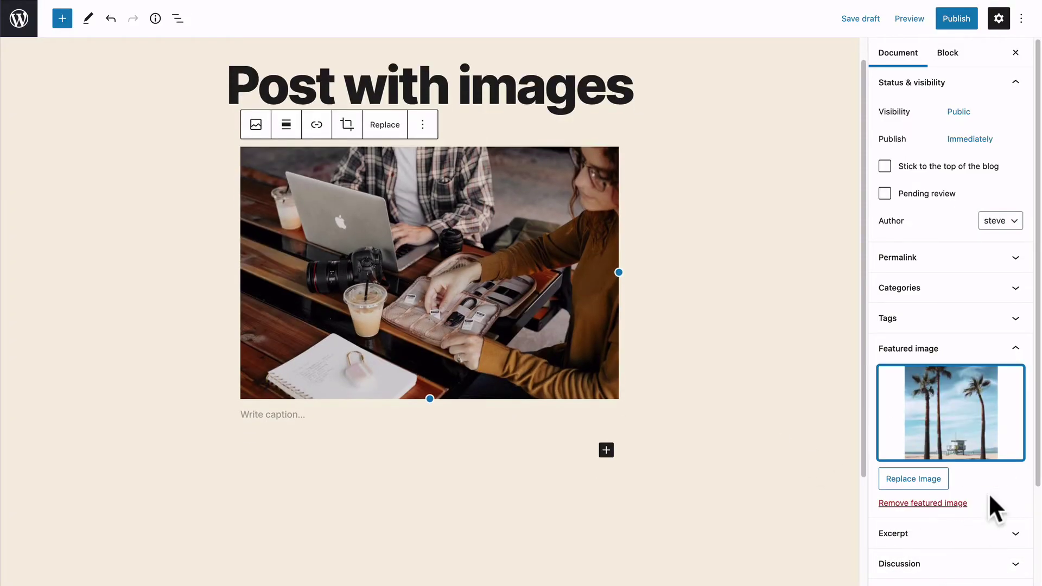
{"action": "scroll", "coordinate": [996, 507], "scroll_direction": "down", "scroll_amount": 3}
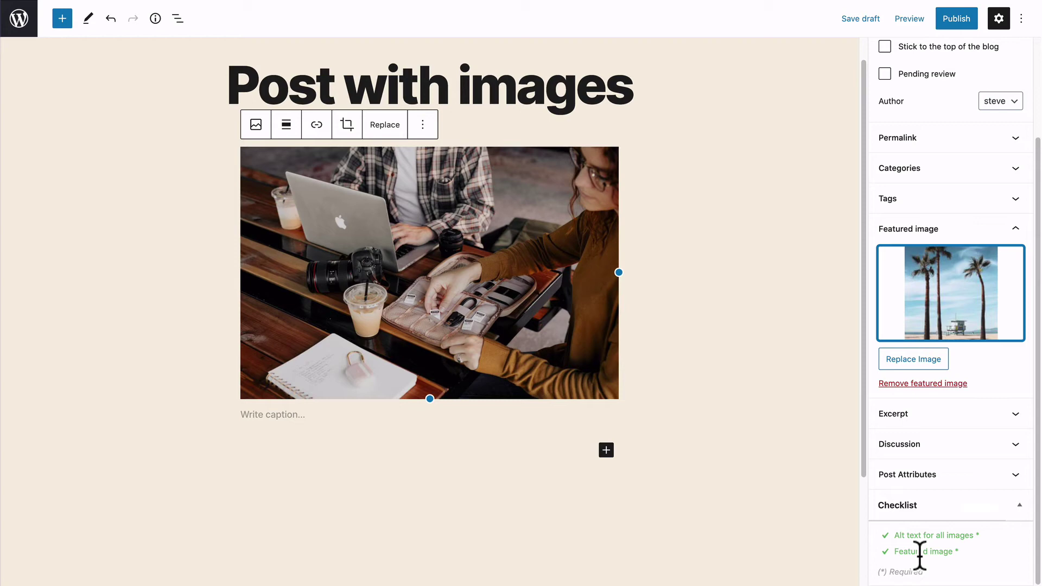
Add an image block with the snowy mountain photo from the Media Library below the first photo
{"action": "left_click", "coordinate": [606, 451]}
{"action": "left_click", "coordinate": [700, 300]}
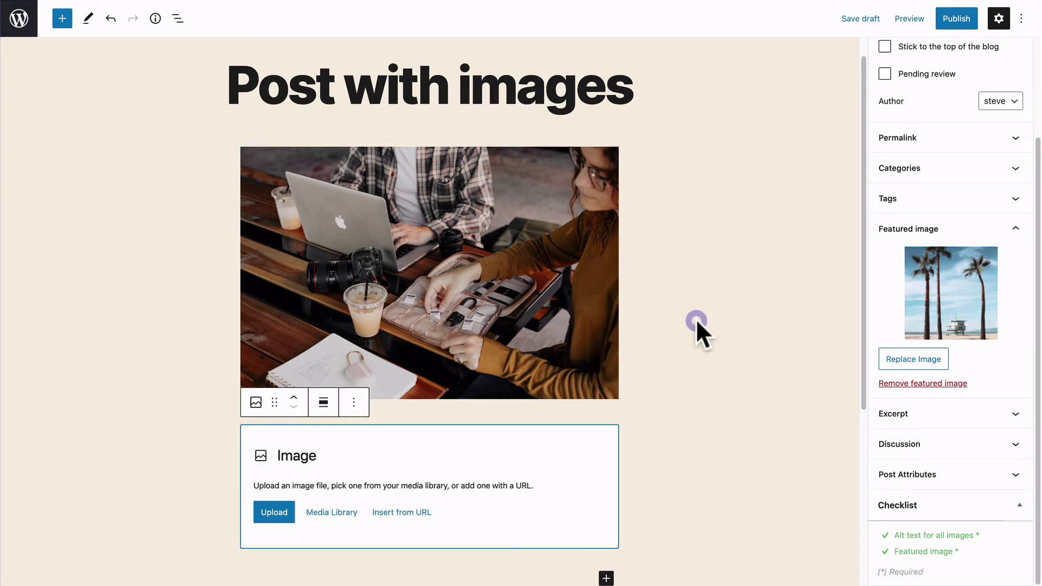
{"action": "left_click", "coordinate": [331, 513]}
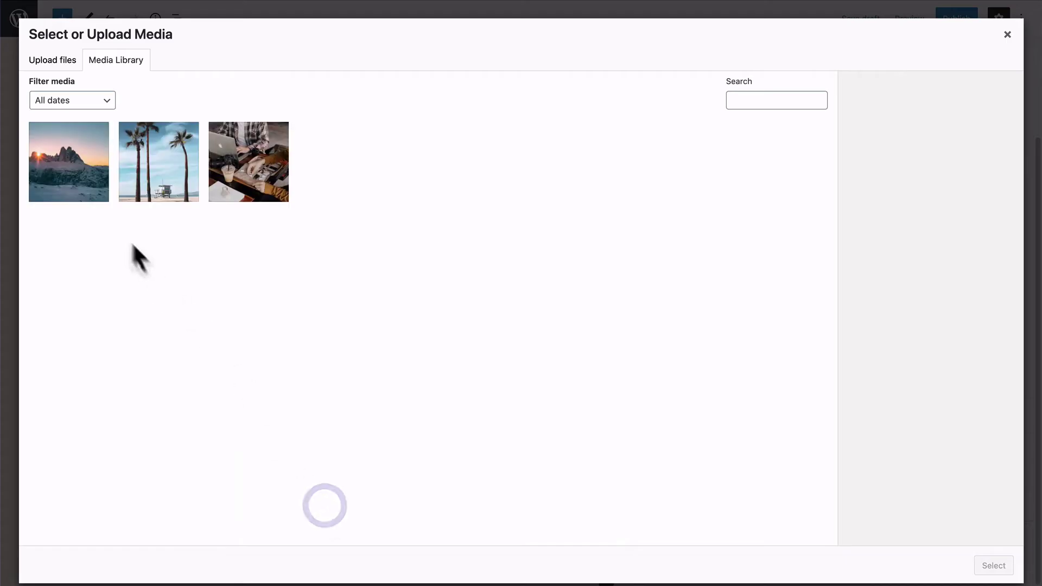
{"action": "left_click", "coordinate": [76, 187]}
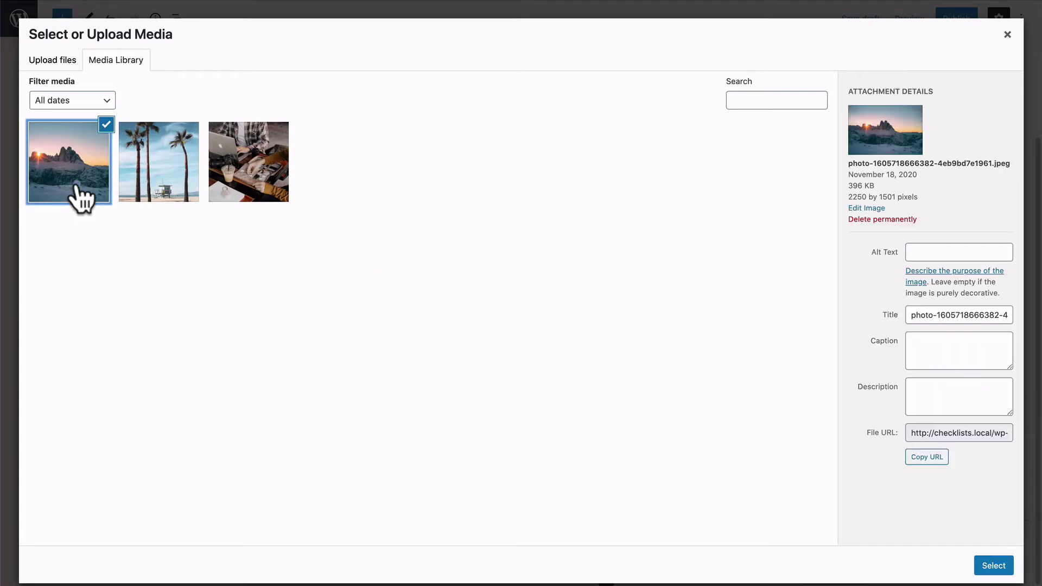
{"action": "left_click", "coordinate": [998, 567]}
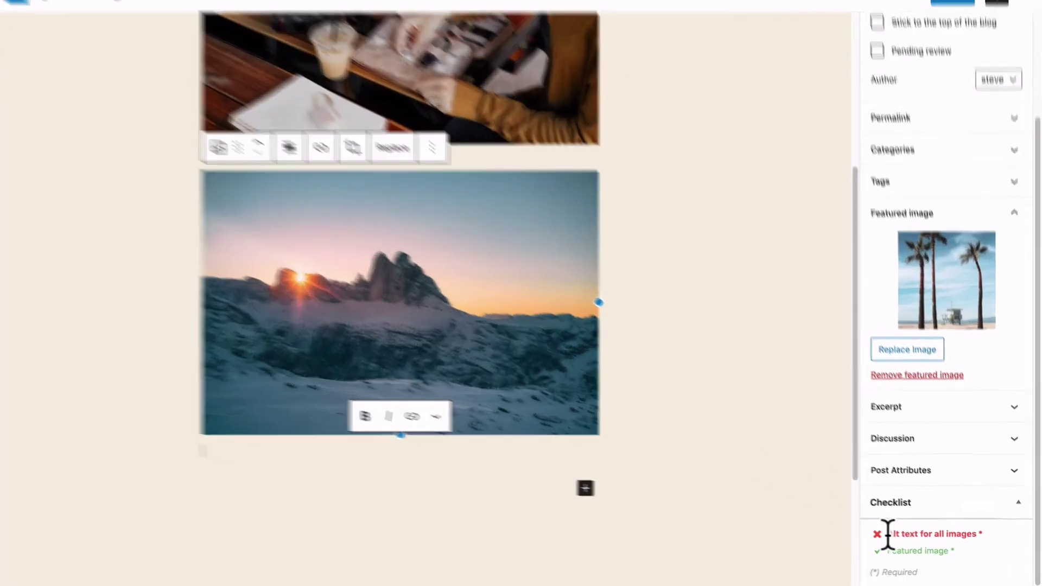
{"action": "left_click_drag", "start_coordinate": [893, 535], "coordinate": [983, 536]}
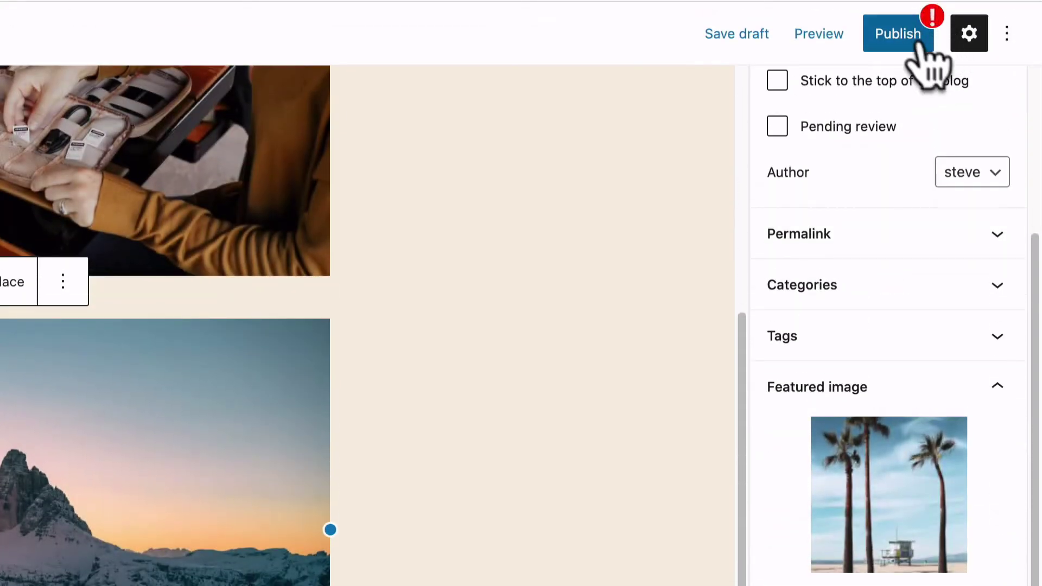
Try publishing the post, then cancel with the mountain image selected
{"action": "left_click", "coordinate": [904, 33]}
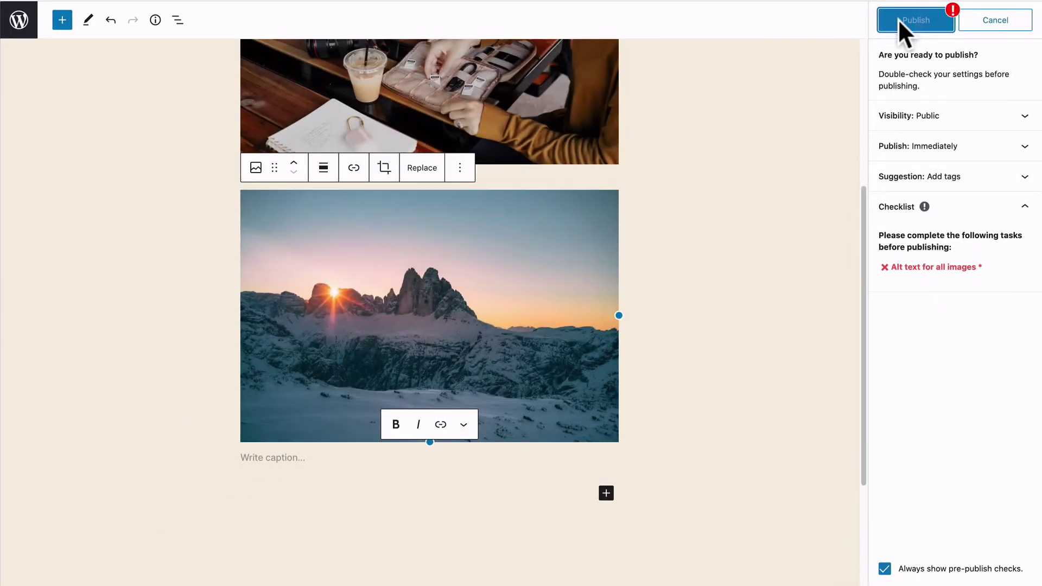
{"action": "left_click", "coordinate": [470, 294]}
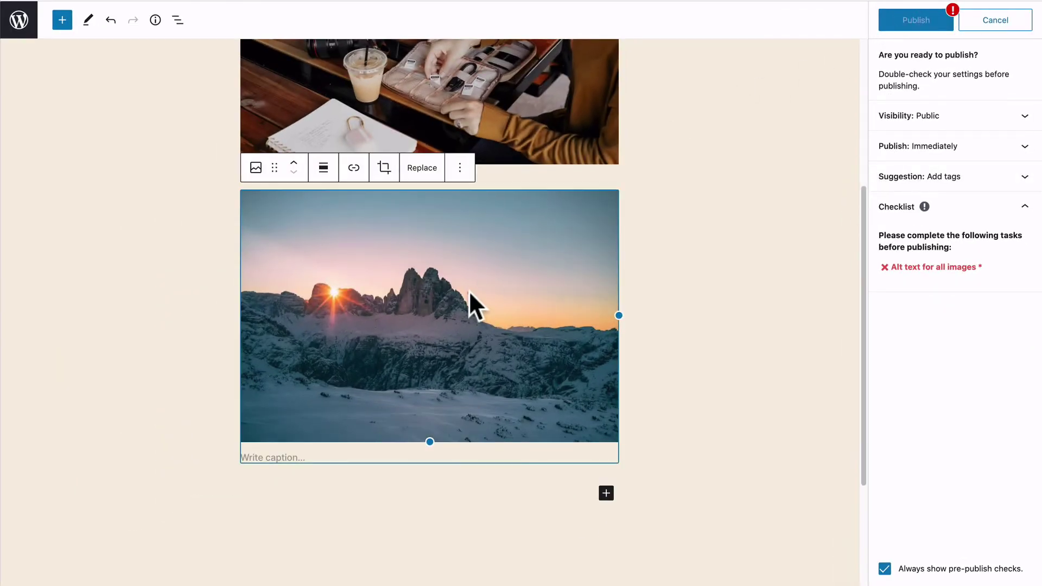
{"action": "left_click", "coordinate": [986, 23]}
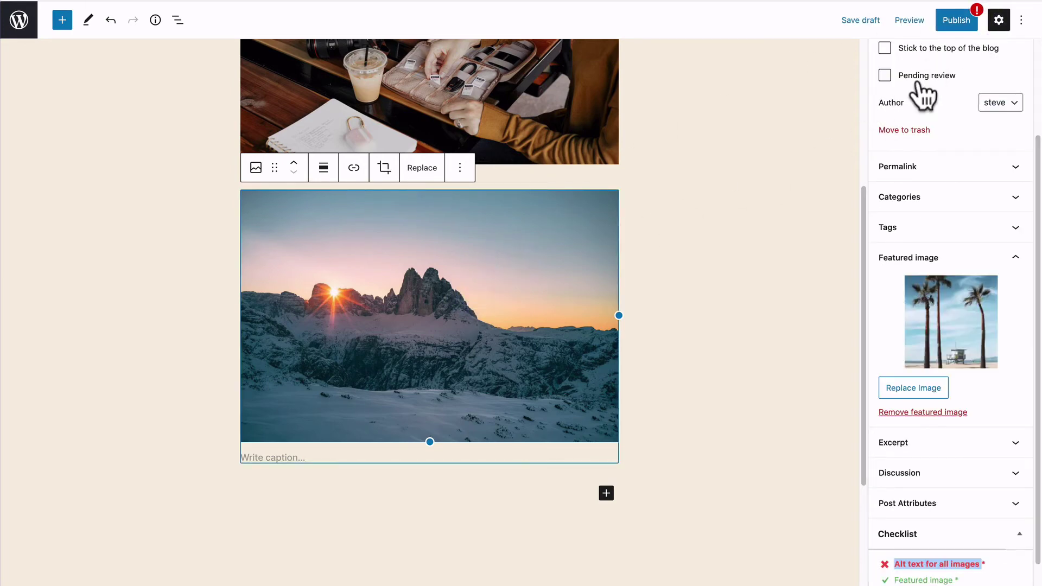
Give the mountain image the alt text 'A photo of mountains'
{"action": "scroll", "coordinate": [923, 92], "scroll_direction": "up", "scroll_amount": 3}
{"action": "left_click", "coordinate": [948, 55]}
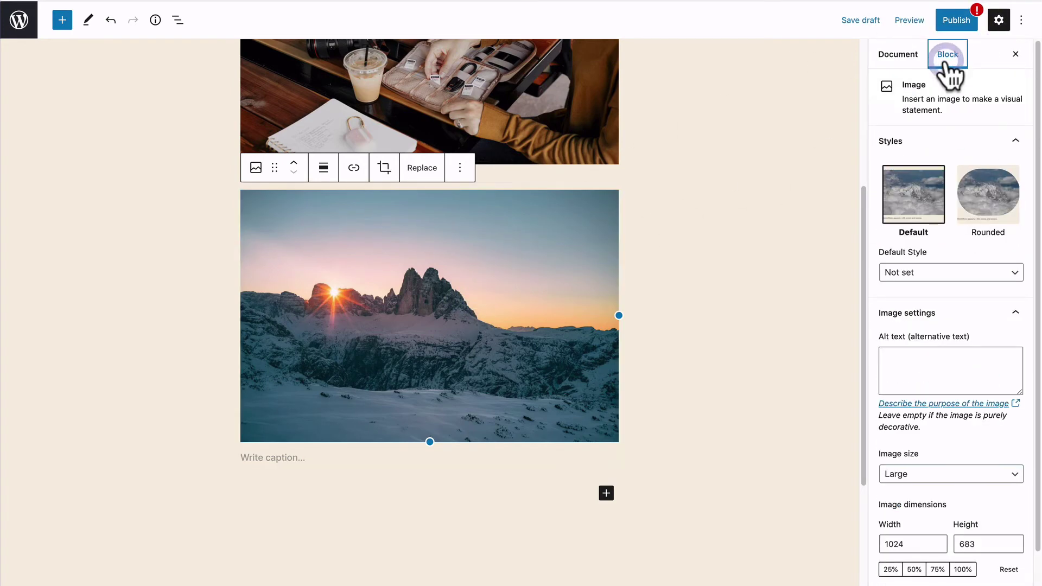
{"action": "left_click", "coordinate": [937, 374]}
{"action": "type", "text": "A photo of mountain"}
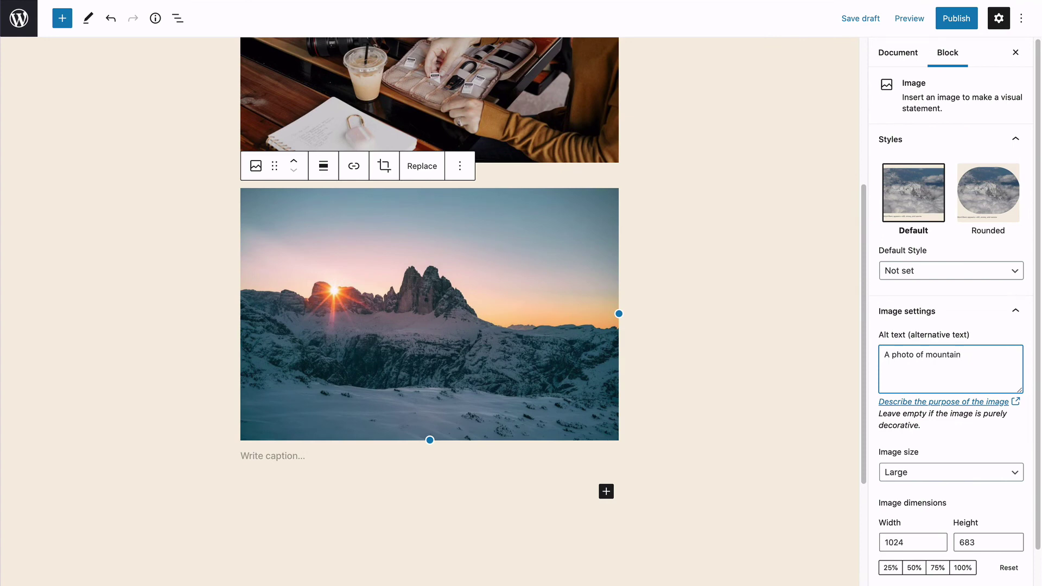
{"action": "type", "text": "s"}
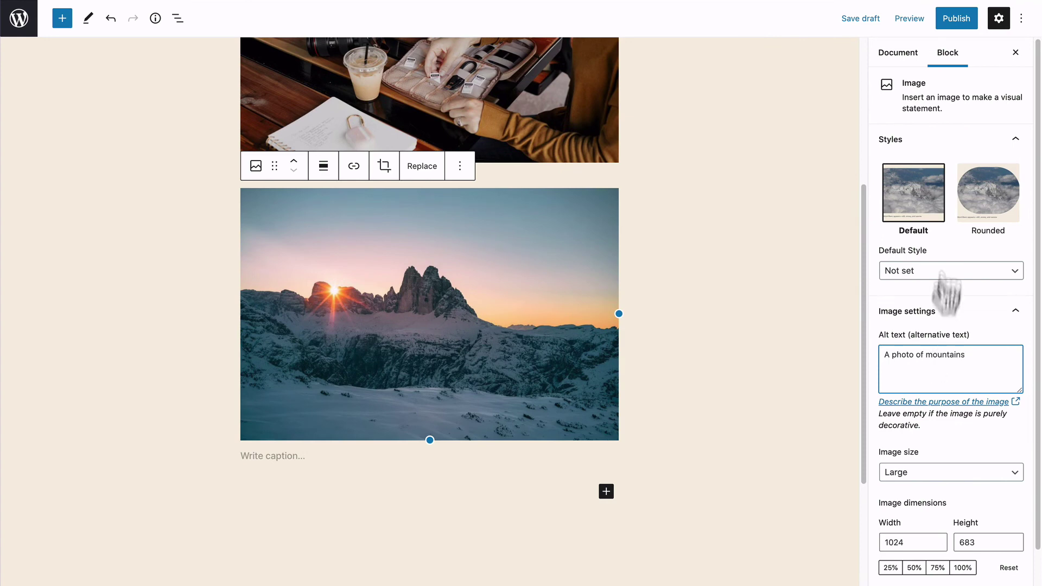
Confirm the checklist passes and publish the post
{"action": "left_click", "coordinate": [902, 60]}
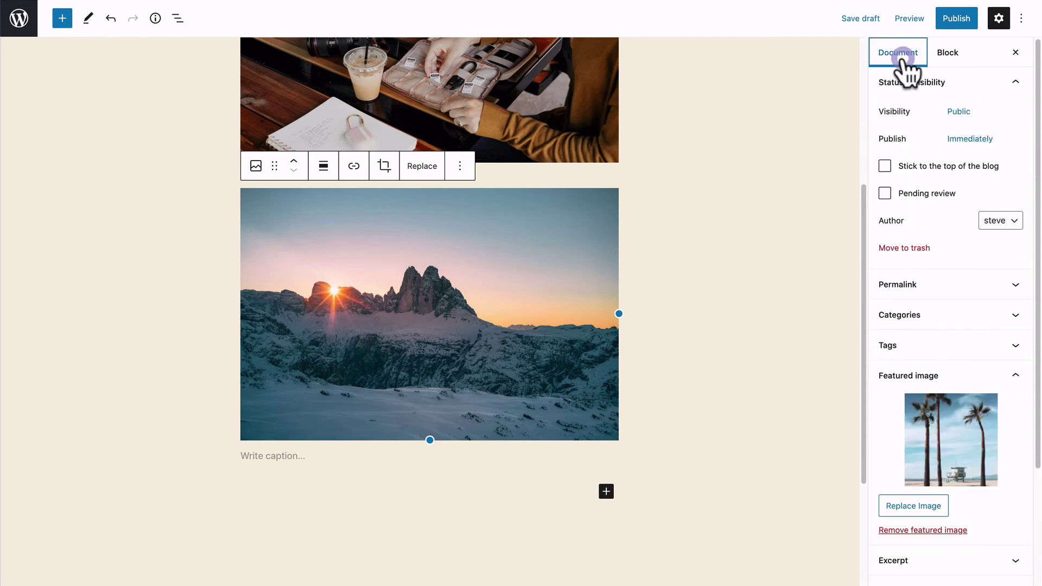
{"action": "scroll", "coordinate": [905, 211], "scroll_direction": "down", "scroll_amount": 5}
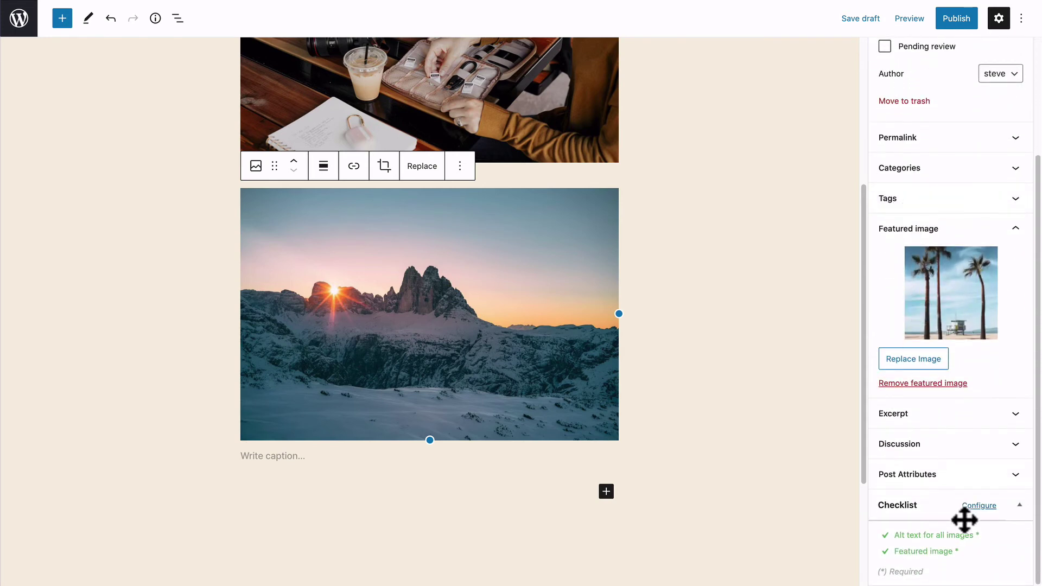
{"action": "left_click", "coordinate": [961, 18]}
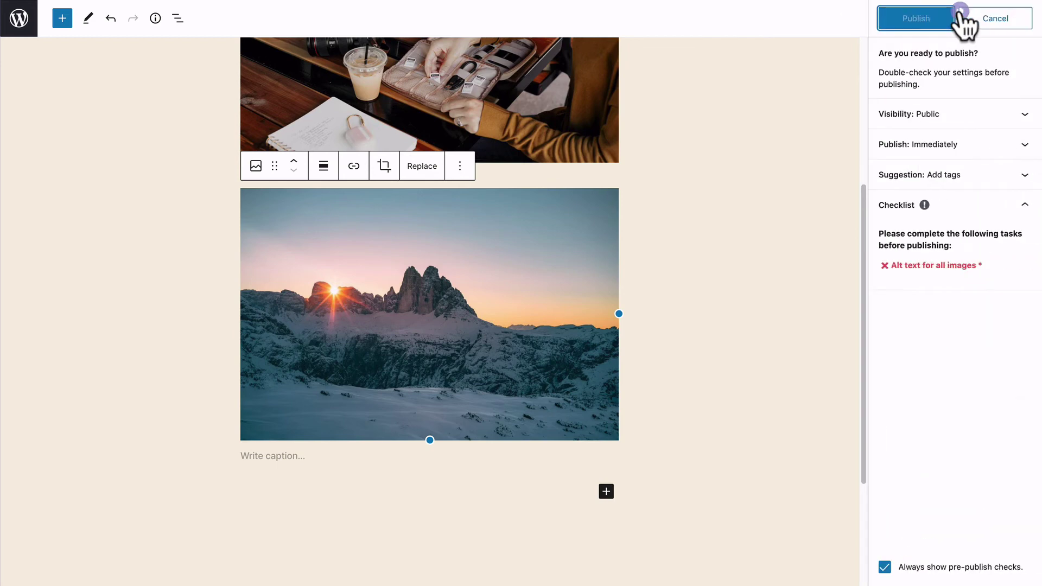
{"action": "left_click", "coordinate": [927, 18]}
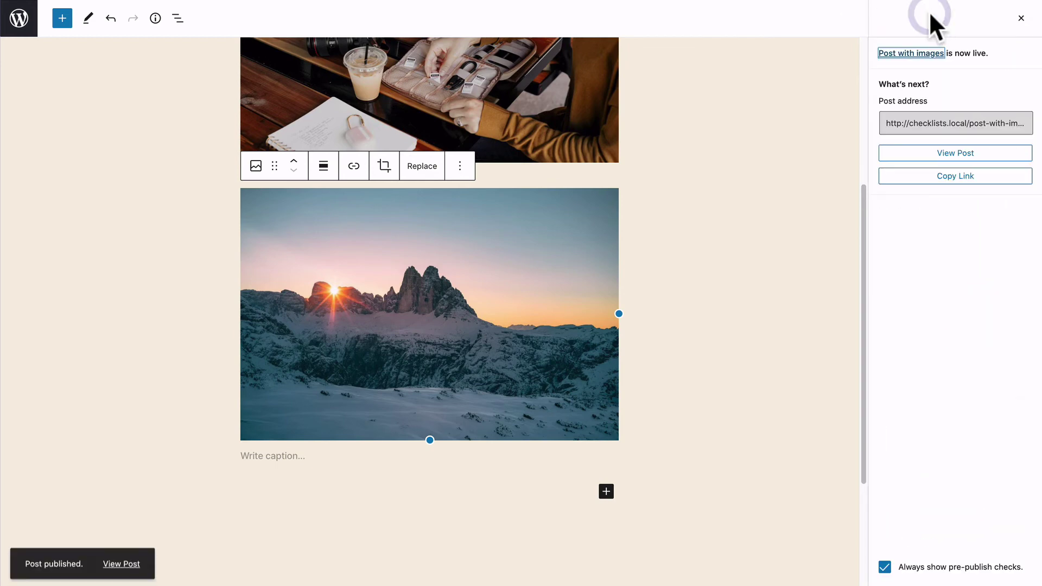
Return to the admin Checklists settings and scroll to confirm both image tasks are Required
{"action": "left_click", "coordinate": [14, 18]}
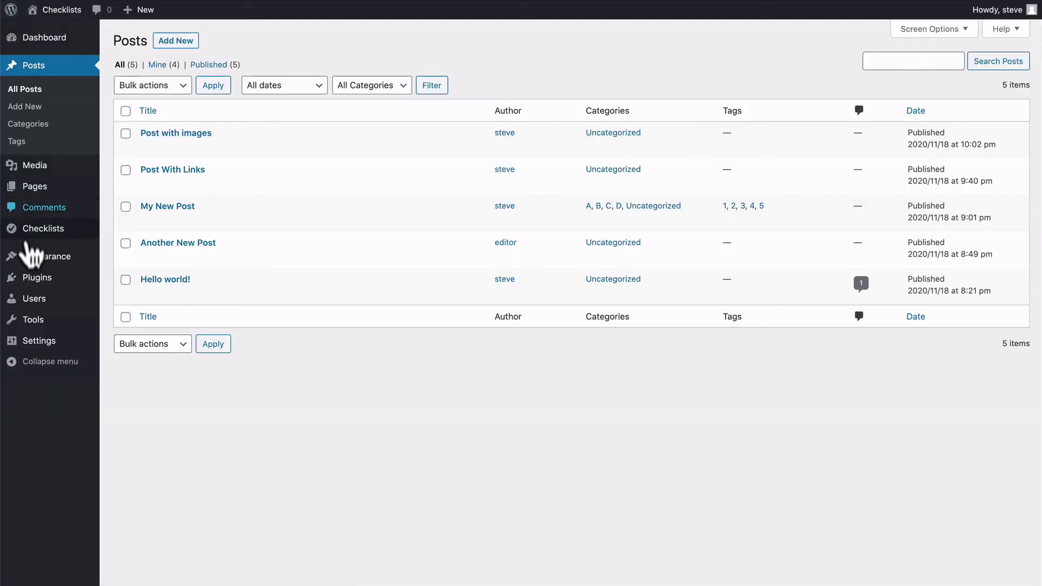
{"action": "mouse_move", "coordinate": [42, 233]}
{"action": "left_click", "coordinate": [134, 237]}
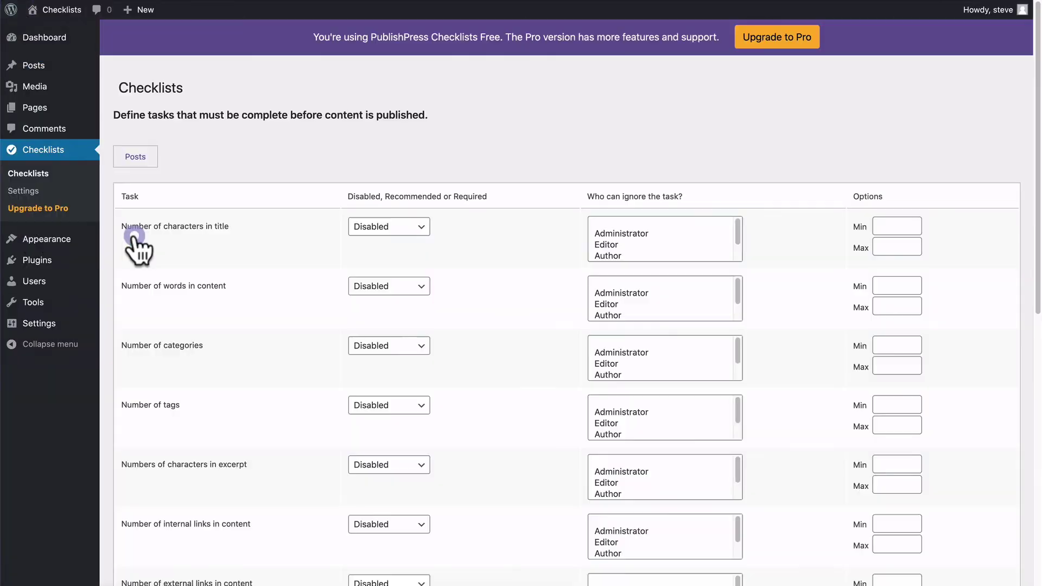
{"action": "scroll", "coordinate": [136, 249], "scroll_direction": "down", "scroll_amount": 2}
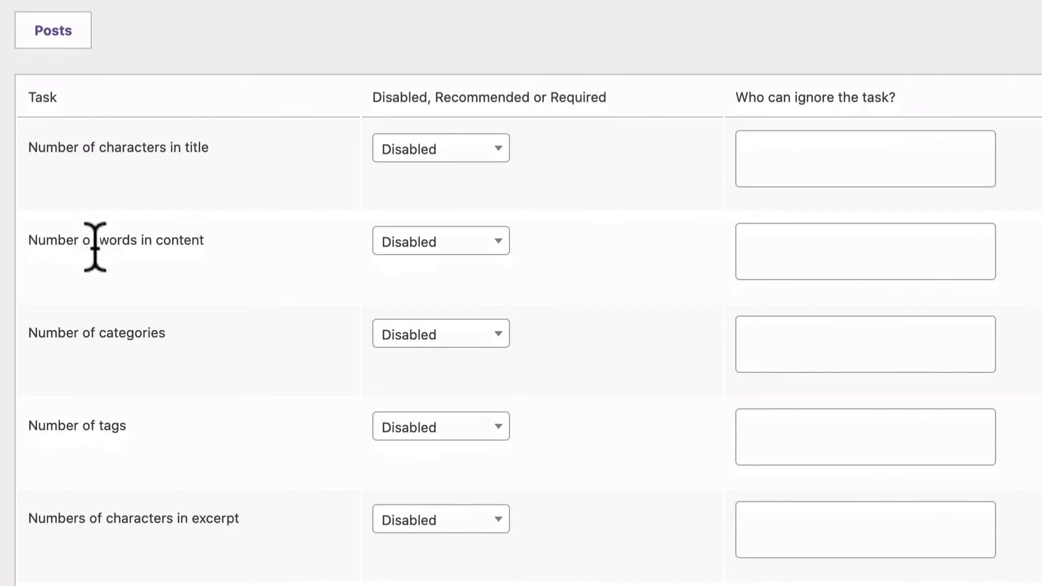
{"action": "scroll", "coordinate": [98, 260], "scroll_direction": "down", "scroll_amount": 3}
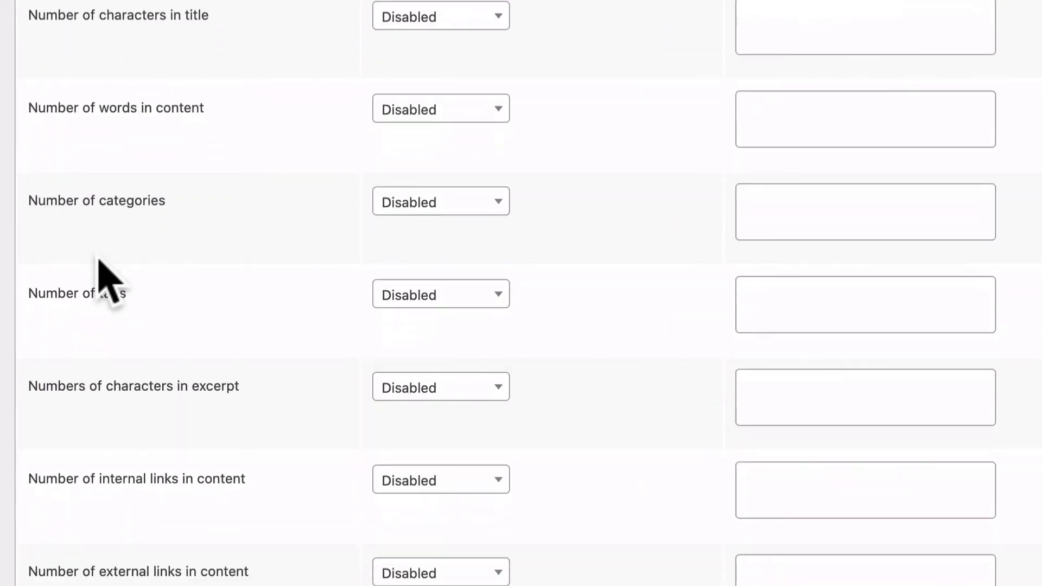
{"action": "scroll", "coordinate": [100, 260], "scroll_direction": "down", "scroll_amount": 5}
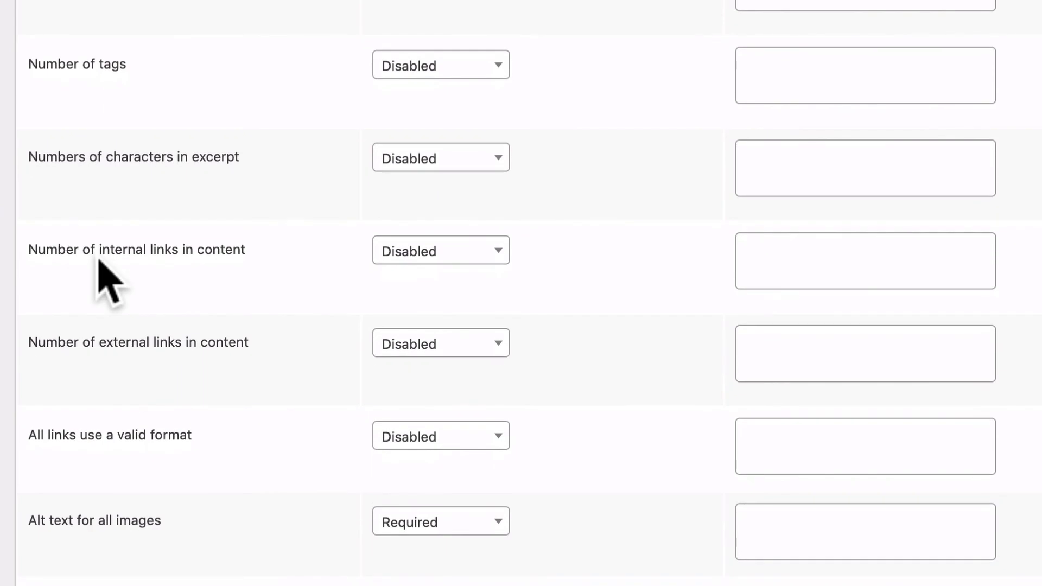
{"action": "scroll", "coordinate": [112, 515], "scroll_direction": "down", "scroll_amount": 5}
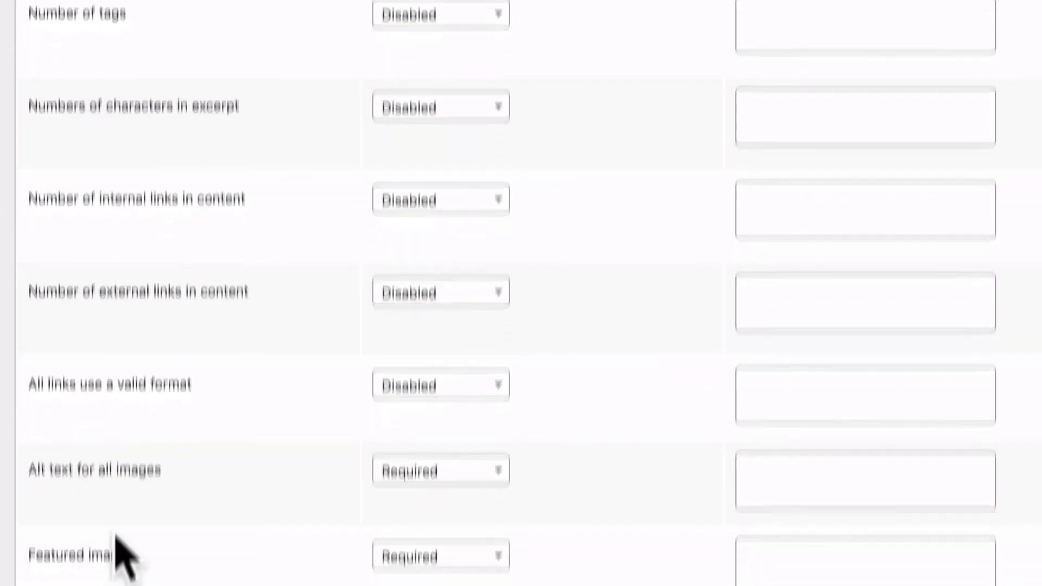
{"action": "scroll", "coordinate": [125, 361], "scroll_direction": "down", "scroll_amount": 2}
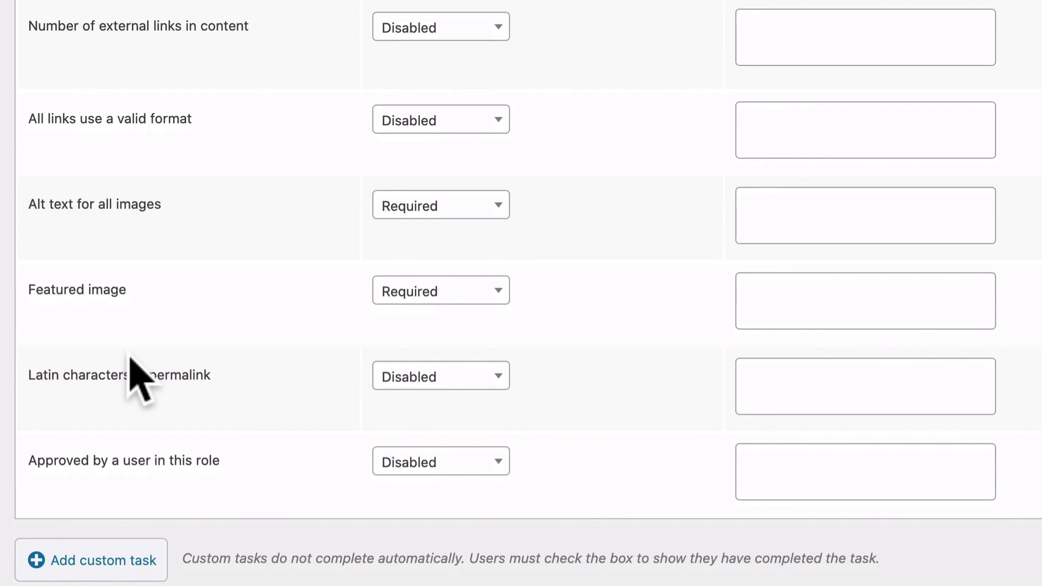
Switch back to the PublishPress Checklists plugin page on wordpress.org
{"action": "left_click", "coordinate": [59, 16]}
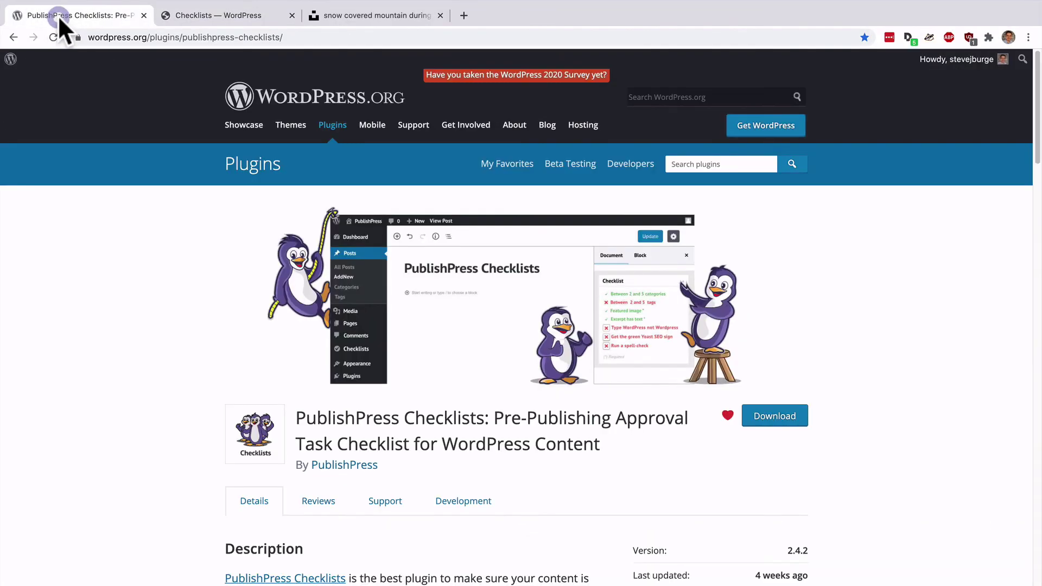